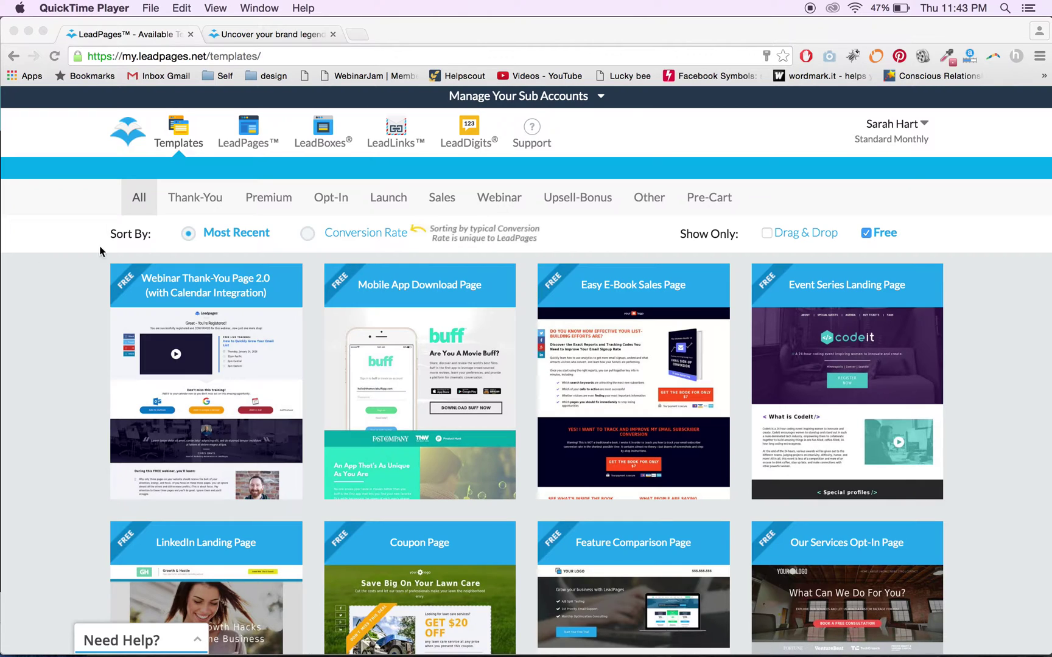
Filter templates to free drag-and-drop ones and start a page from one.
click(759, 176)
click(765, 235)
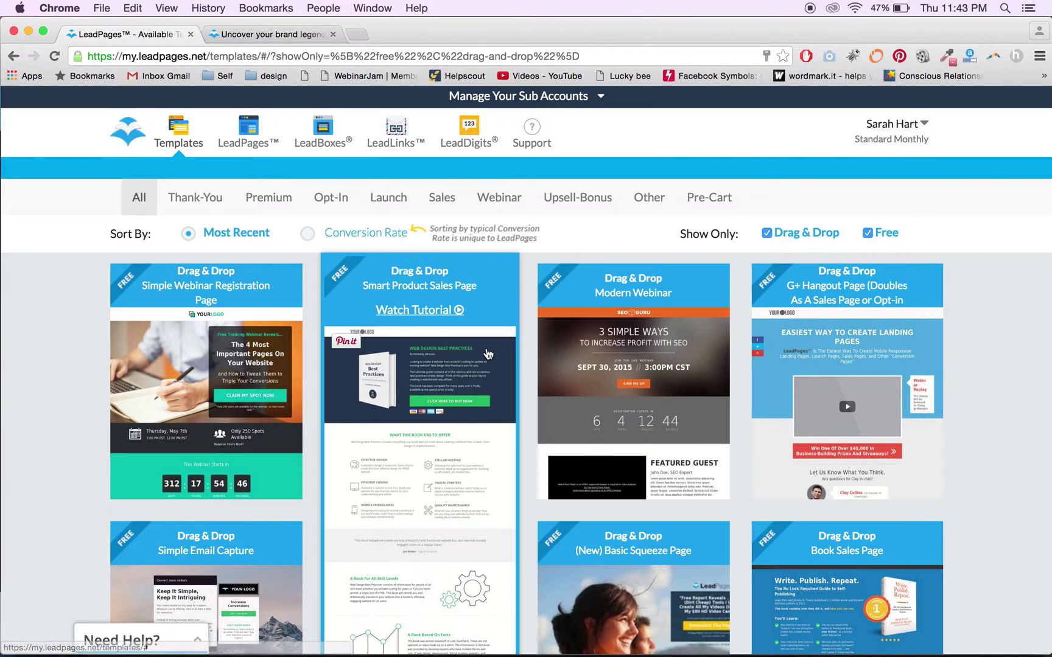
mouse_move(633, 381)
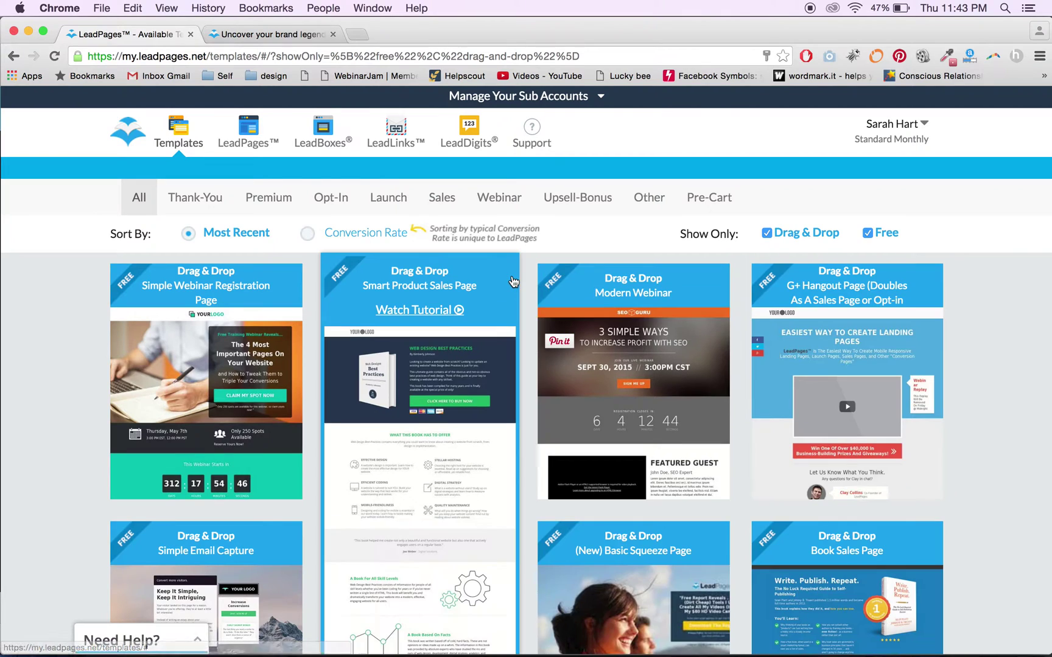
scroll(531, 243, down, 2)
scroll(530, 243, down, 3)
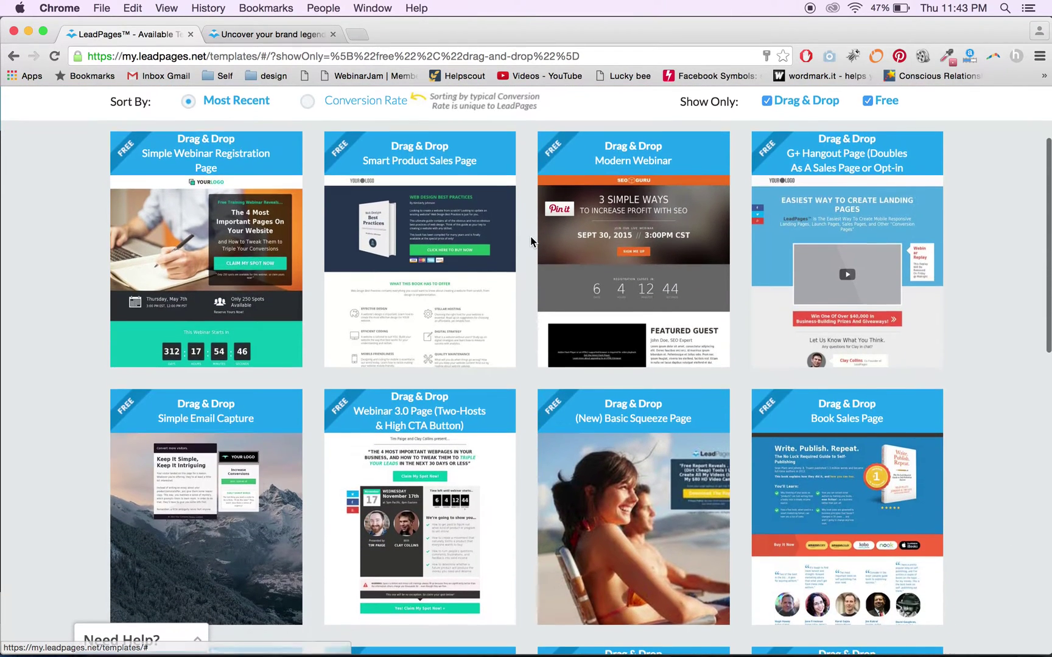
scroll(530, 235, down, 3)
click(460, 408)
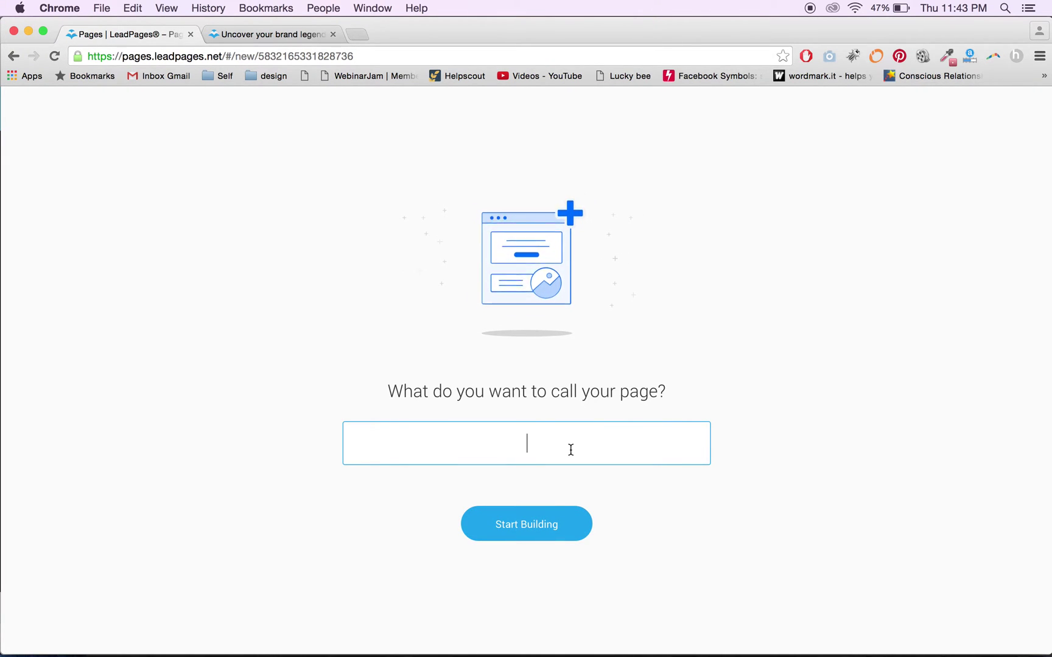
Name the new drag-and-drop page 'testy test' and start building it.
text(testy te)
text(st)
click(556, 530)
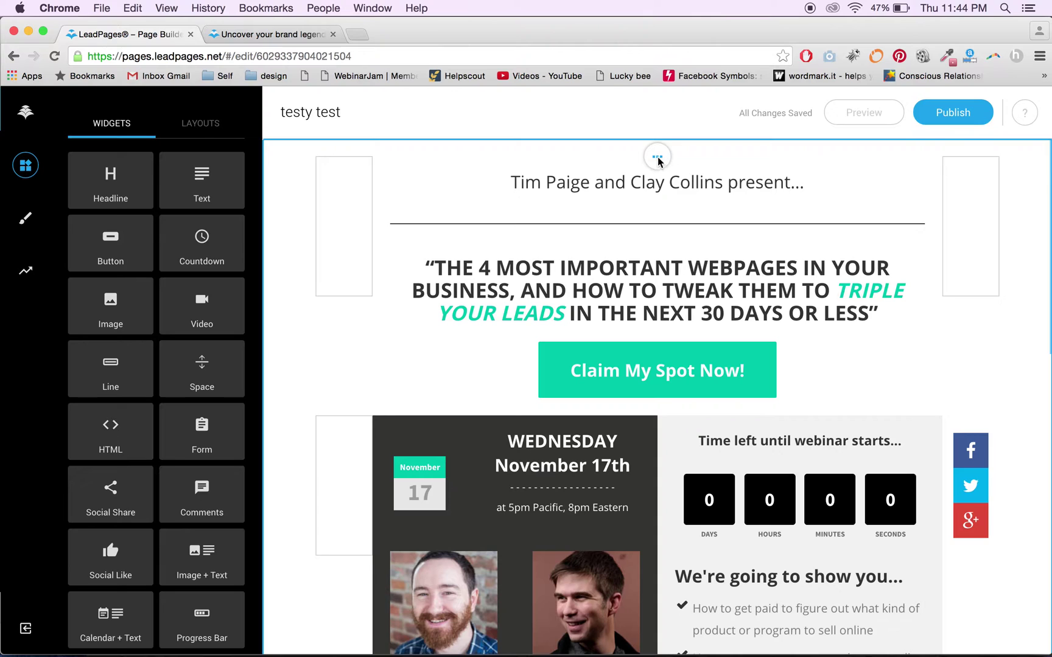
Delete the top and footer template sections and drop an HTML block onto the empty page.
click(657, 158)
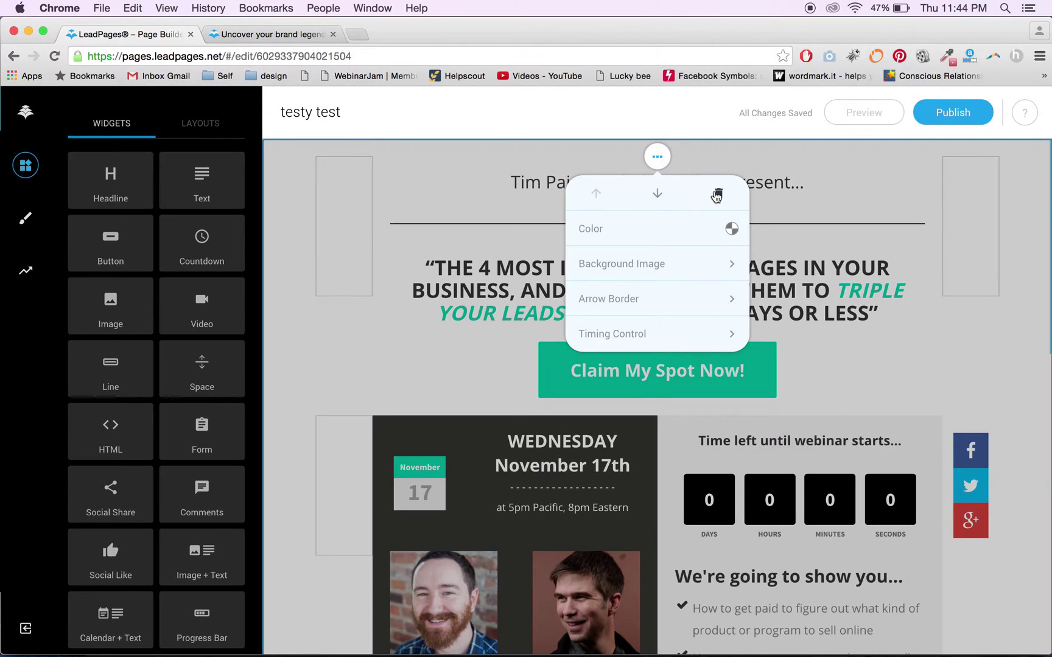
click(717, 194)
click(784, 174)
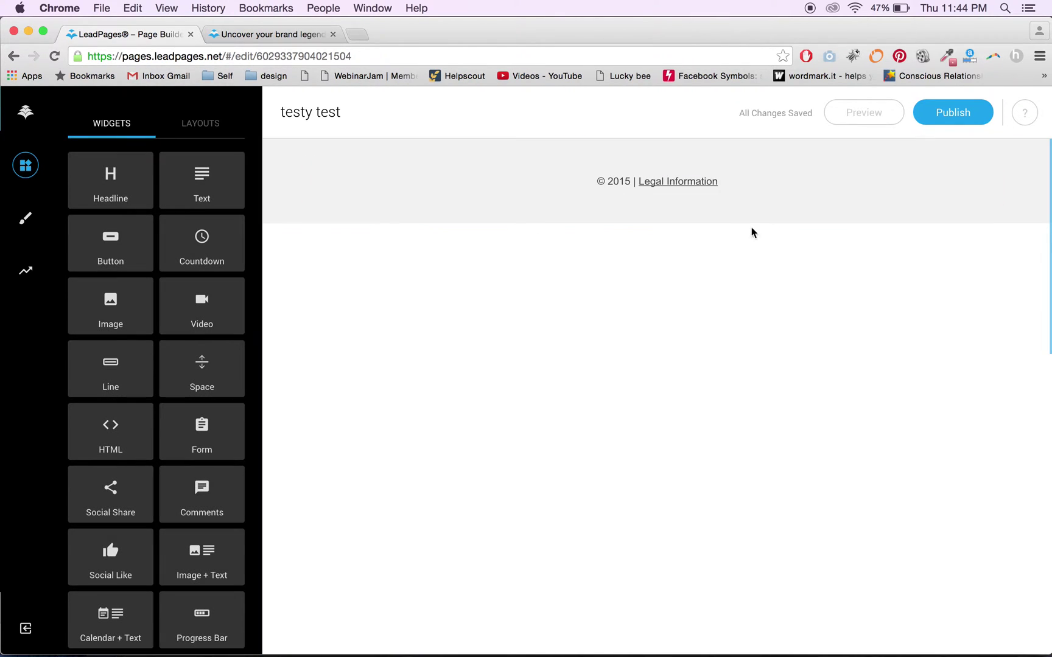
click(660, 157)
click(716, 190)
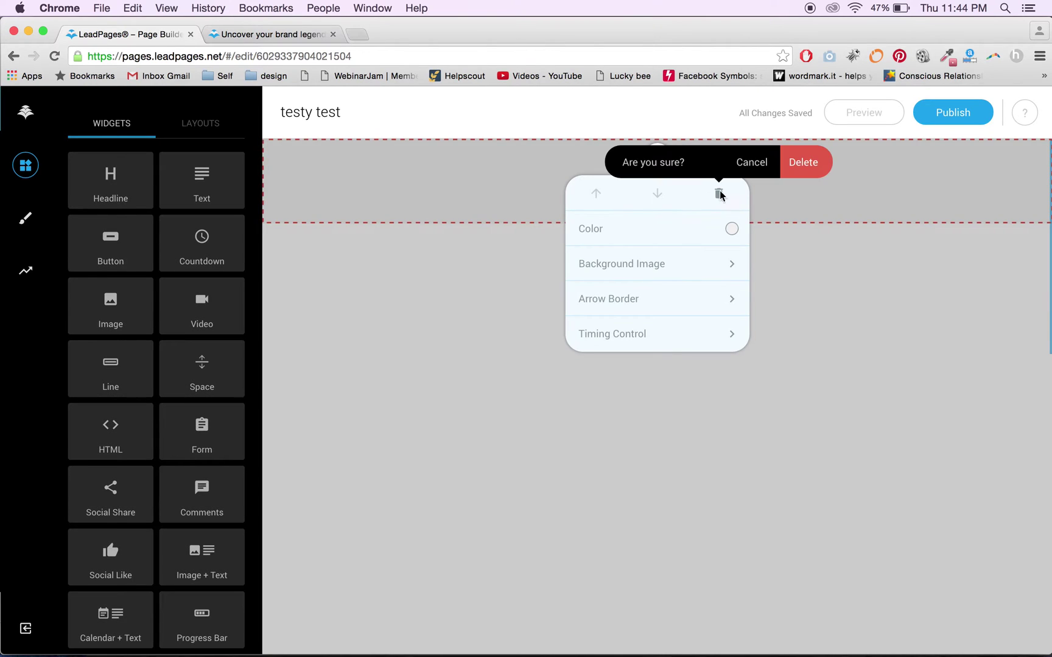
click(800, 168)
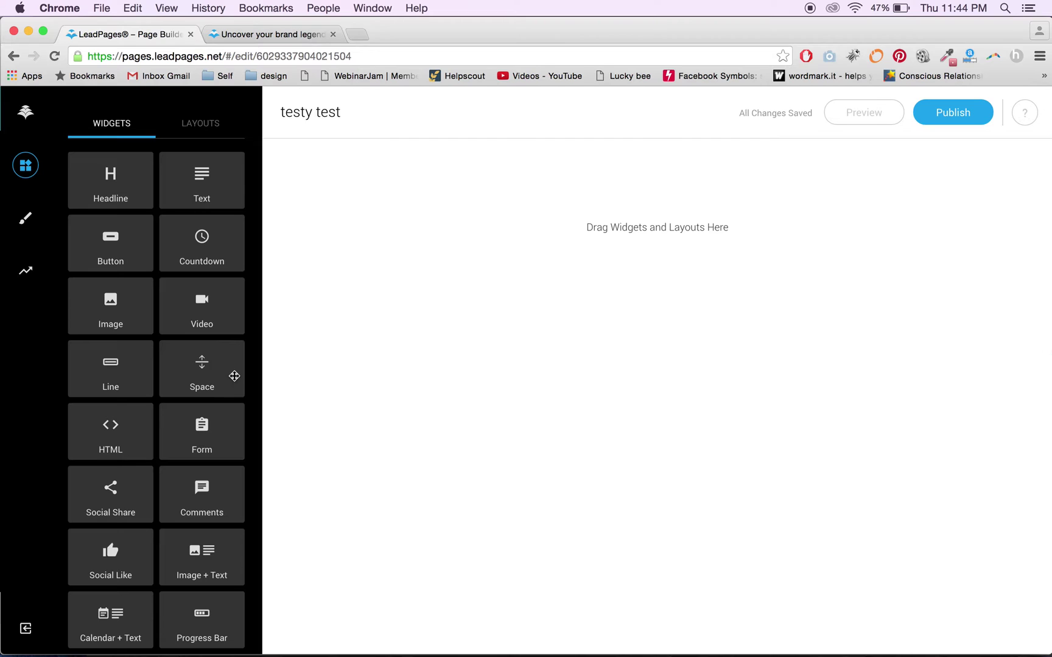
drag(114, 439, 583, 244)
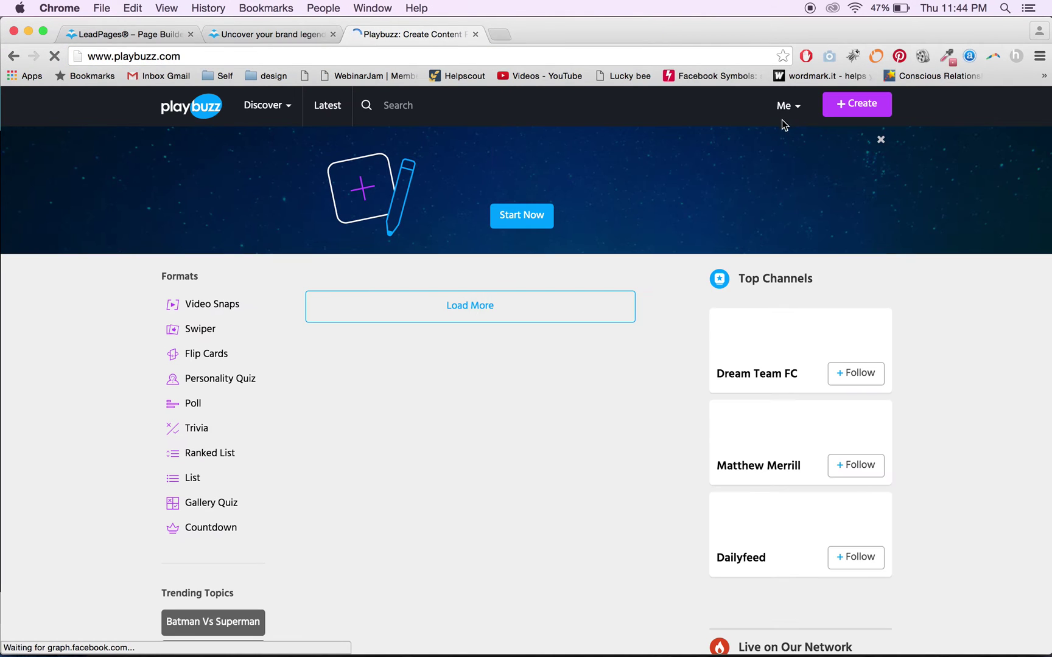
Open the Uncover your Brand Legend Quiz from your Playbuzz profile and show its embed code.
click(779, 110)
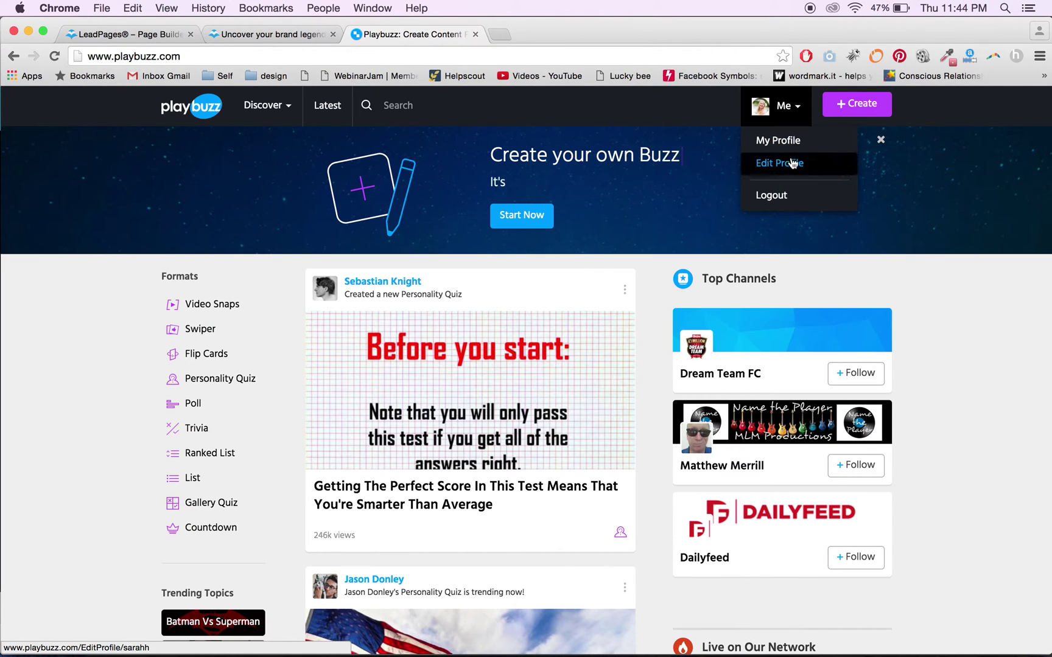
click(804, 150)
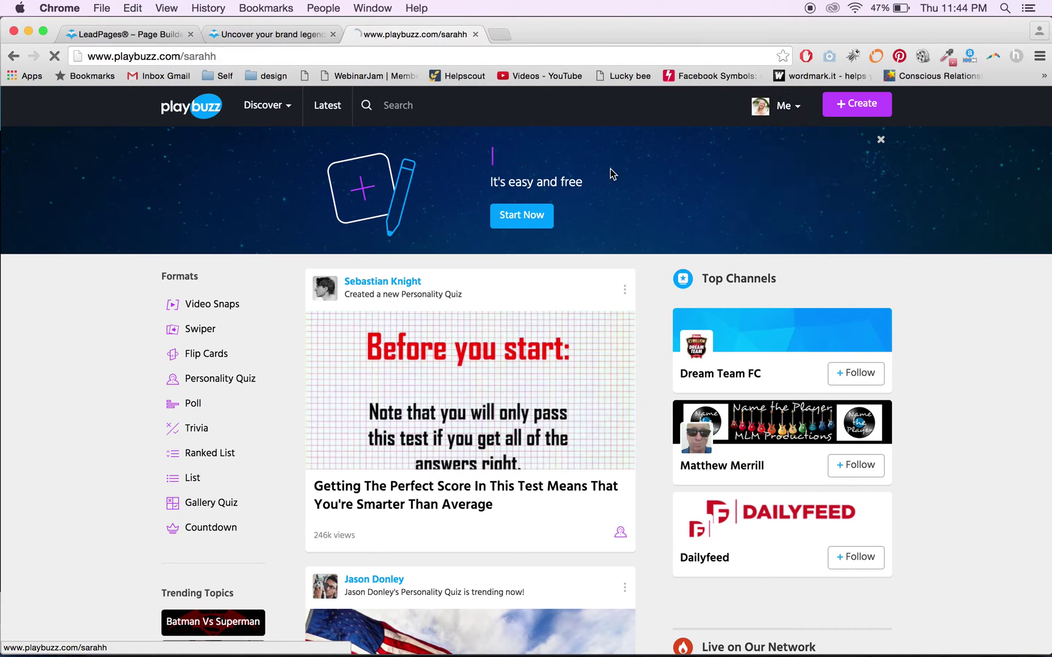
scroll(665, 498, down, 1)
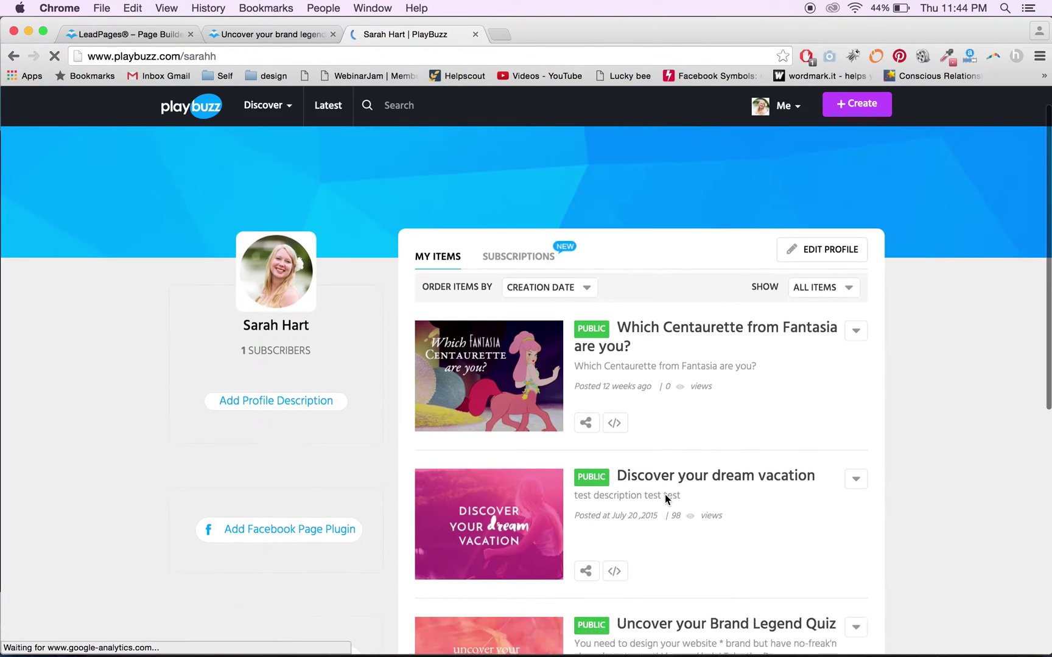
scroll(665, 499, down, 5)
click(786, 367)
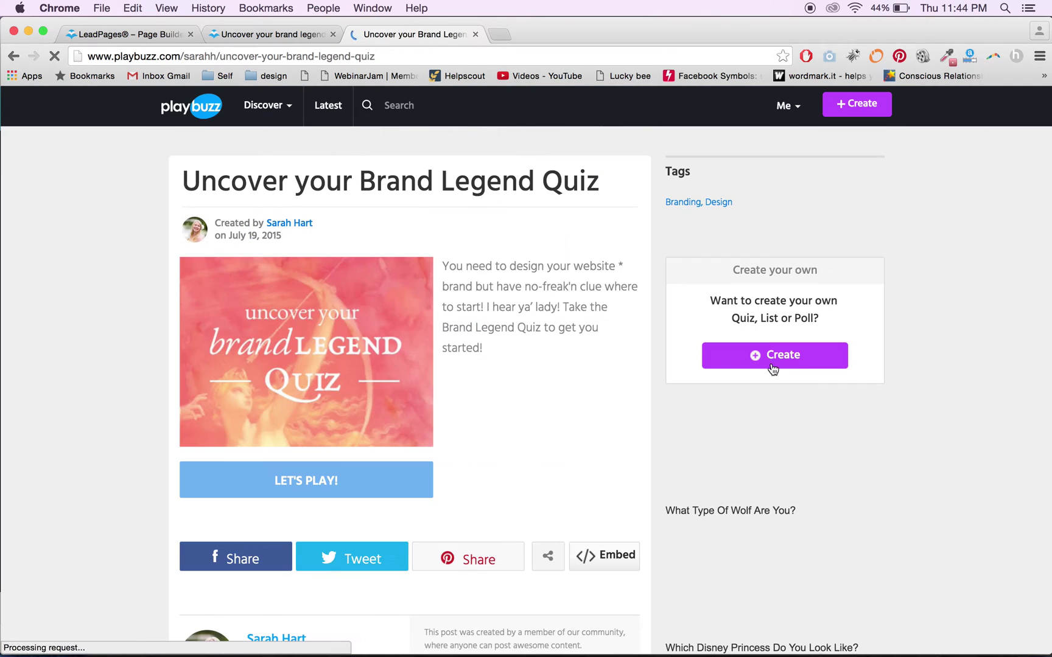
scroll(498, 420, down, 1)
click(594, 513)
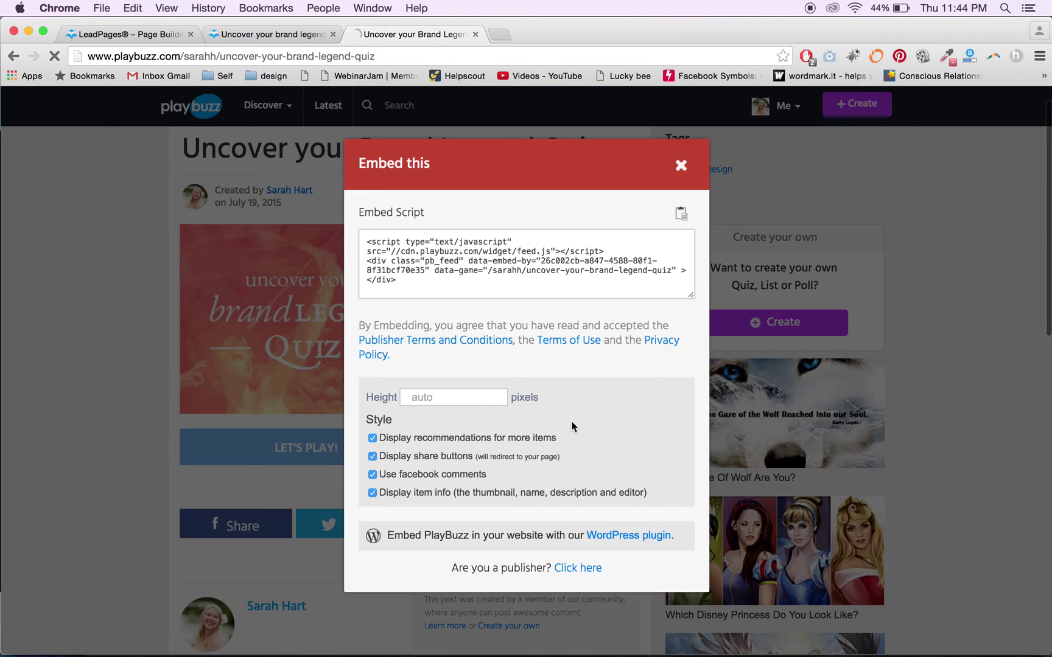
Turn off recommendations, share buttons/comments and item info, then copy the embed script.
click(371, 437)
click(372, 474)
click(371, 493)
click(538, 275)
key(super+c)
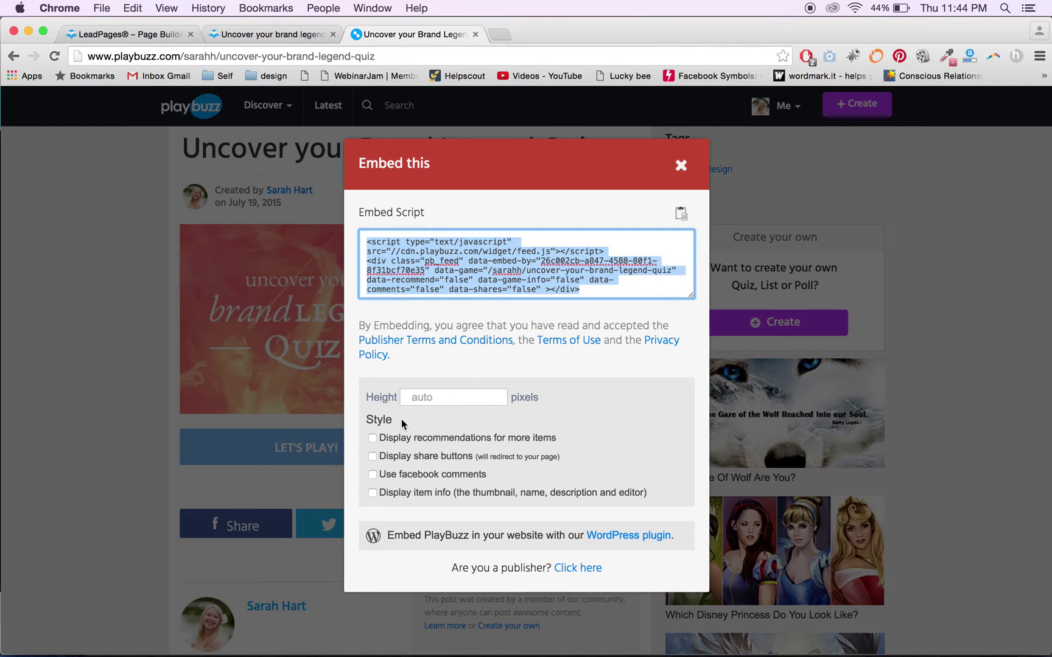
click(277, 35)
Paste the Playbuzz quiz embed code into the HTML block and save it.
click(179, 34)
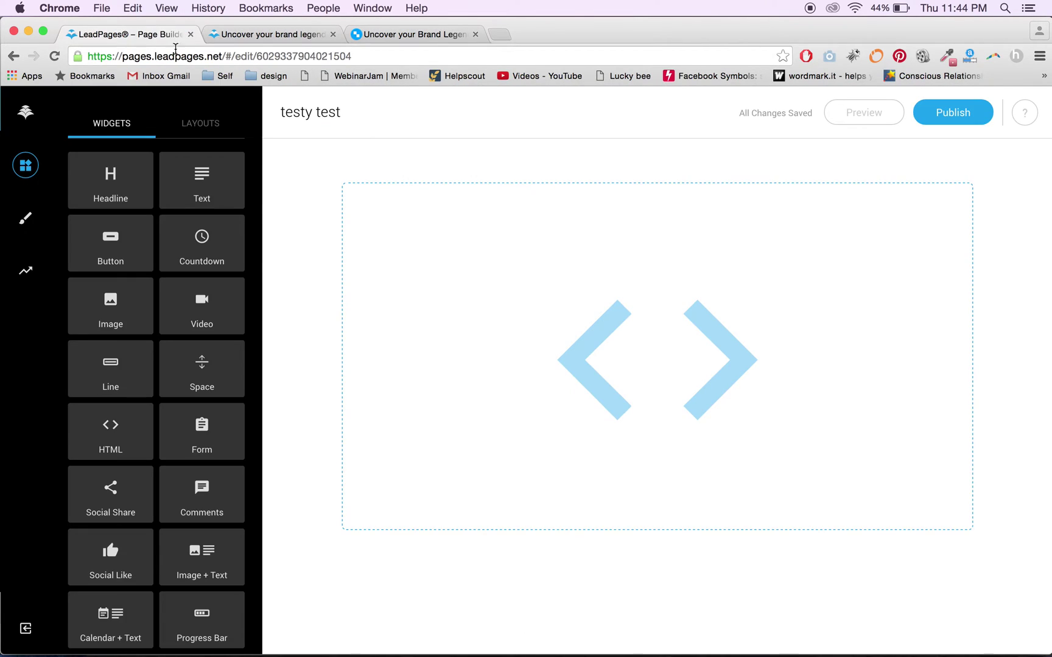
click(637, 390)
click(658, 582)
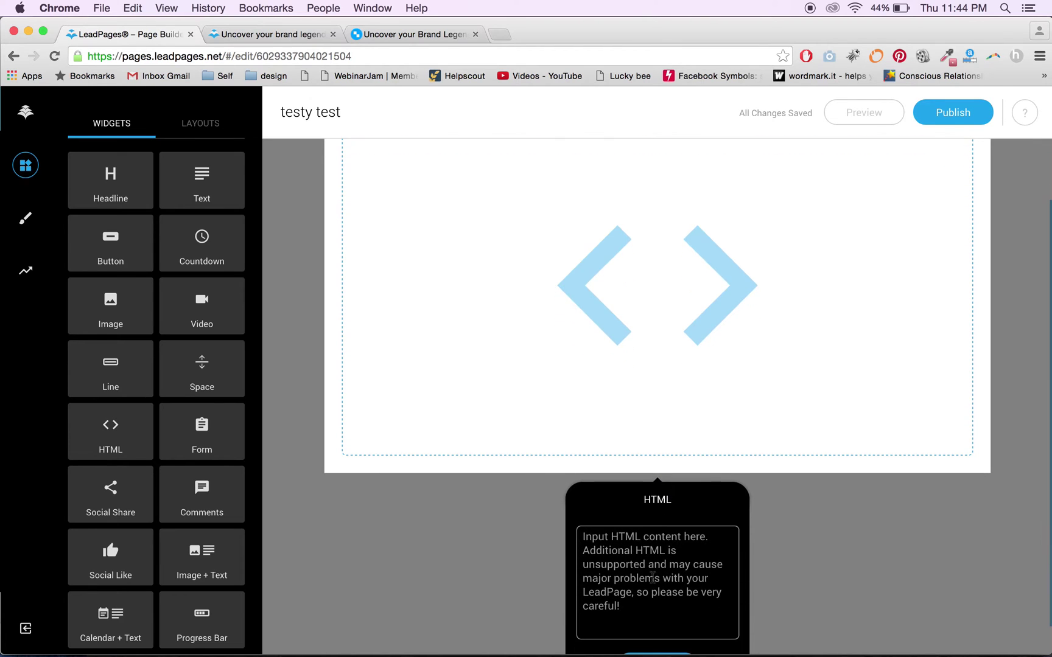
key(super+v)
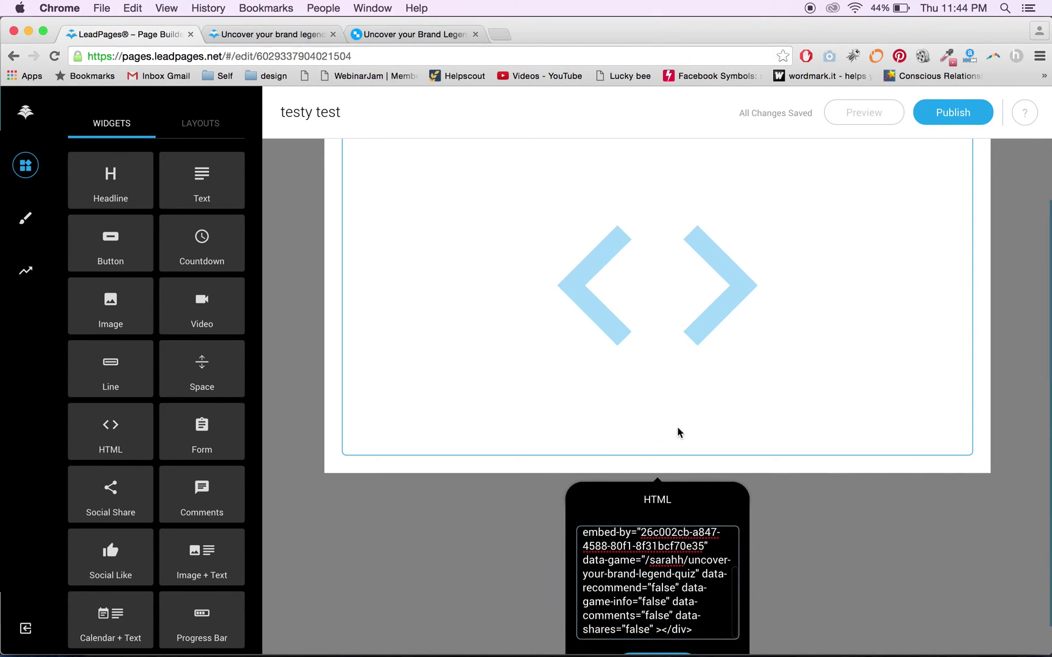
click(833, 601)
click(687, 307)
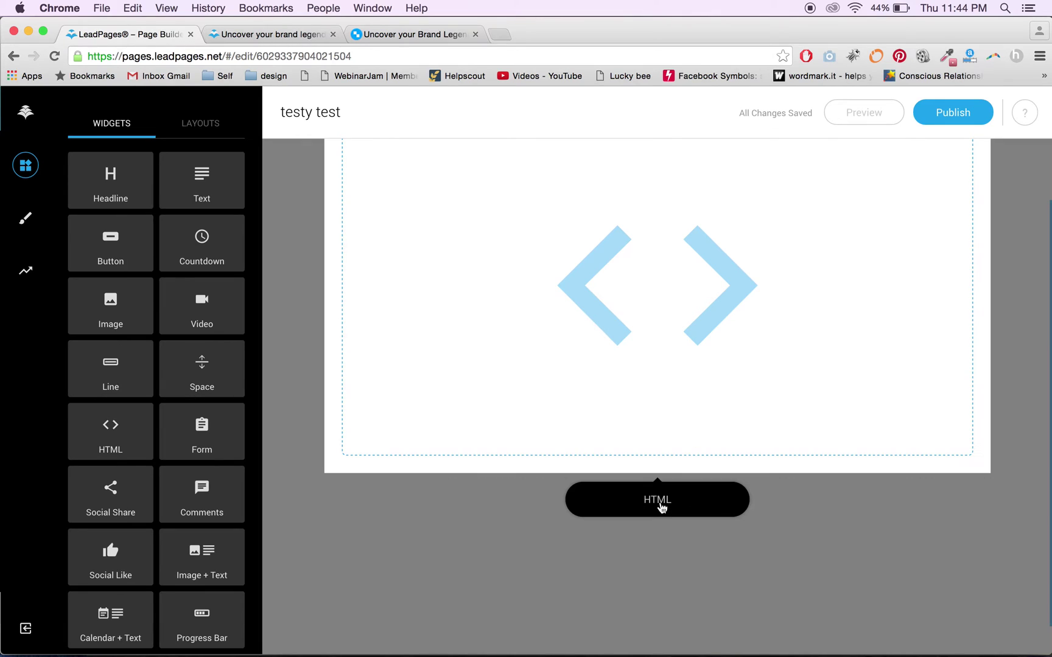
click(661, 507)
click(662, 635)
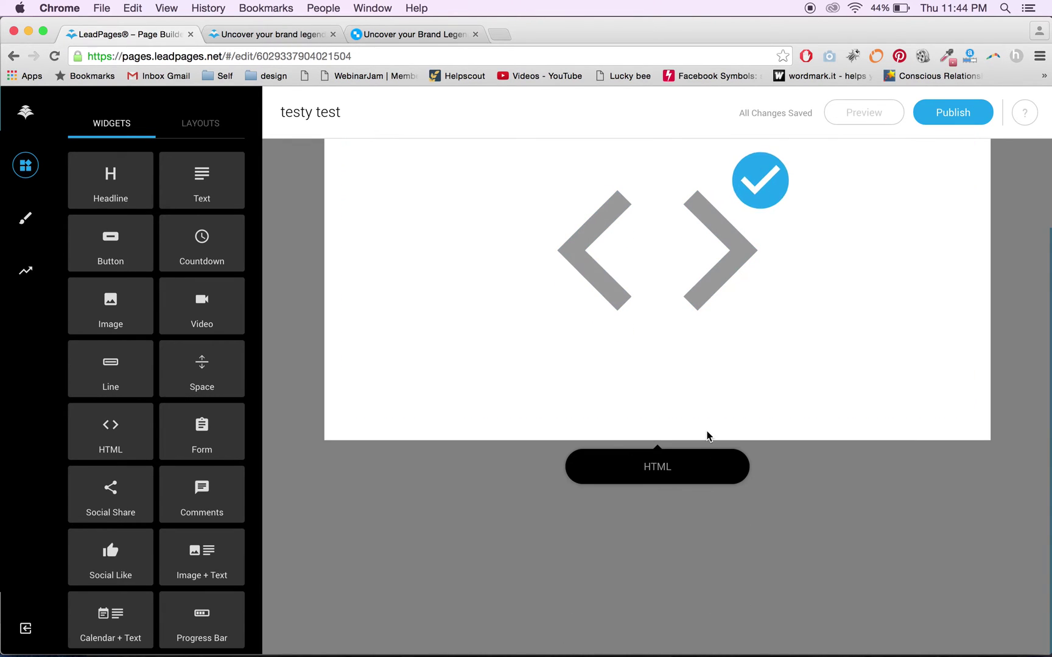
click(237, 35)
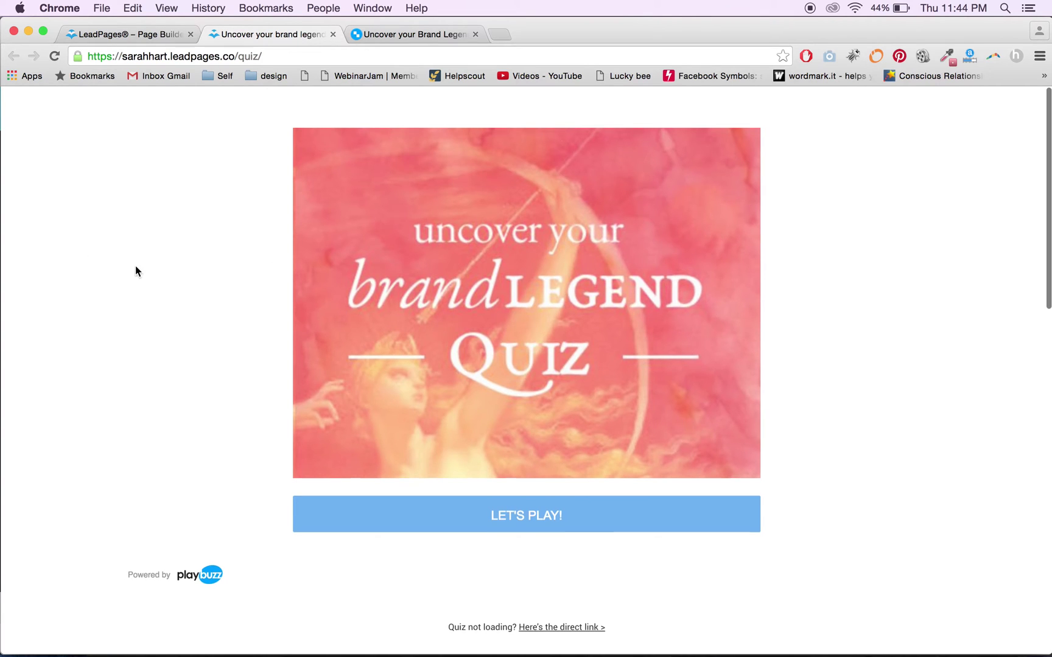
Reload the live page, start the embedded quiz and scroll through it.
key(super+r)
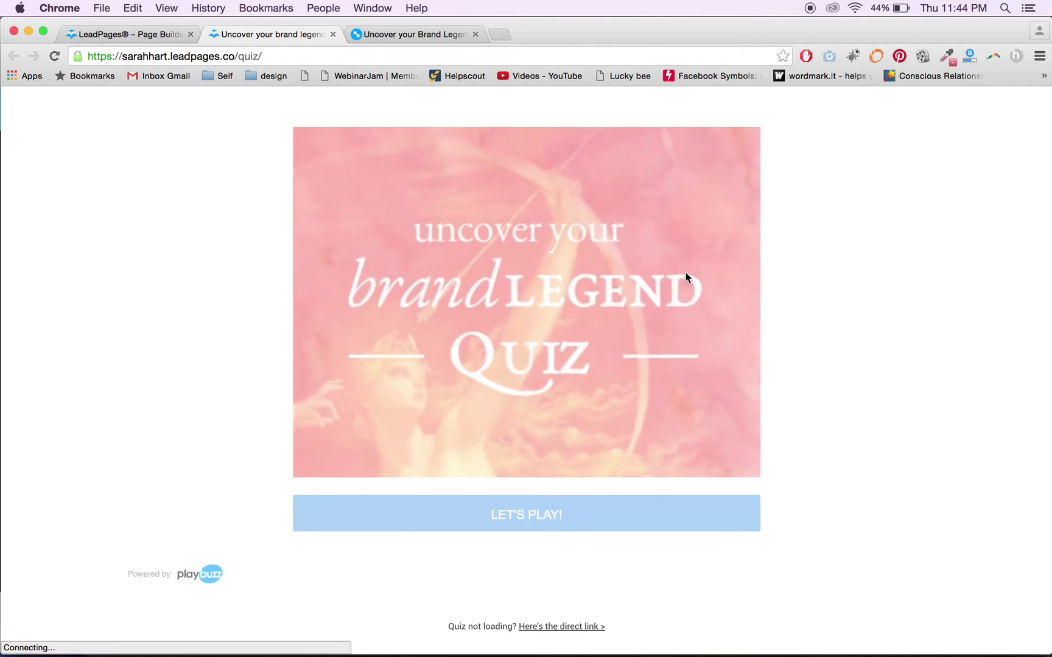
click(550, 514)
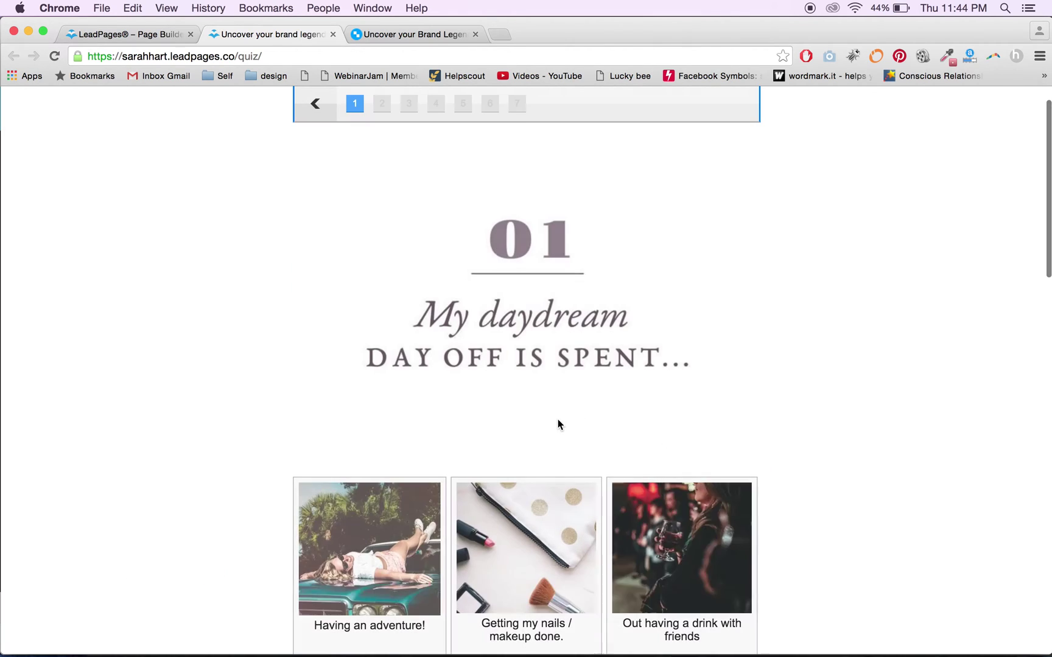
scroll(567, 341, down, 10)
scroll(567, 341, up, 4)
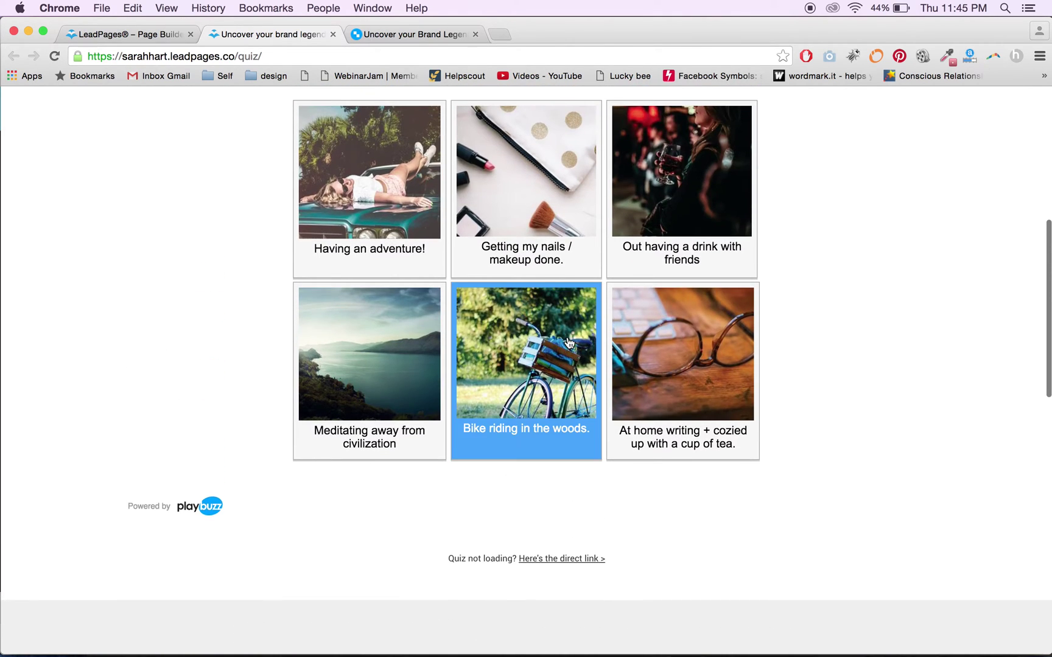
scroll(607, 324, down, 5)
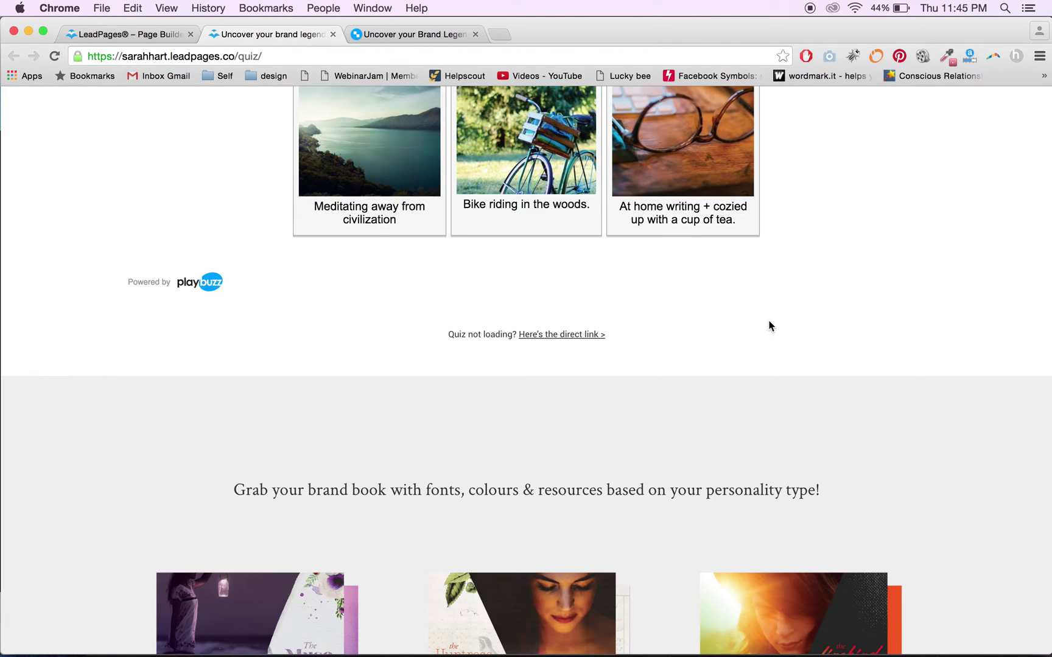
scroll(678, 340, up, 4)
scroll(691, 285, up, 10)
scroll(692, 289, down, 12)
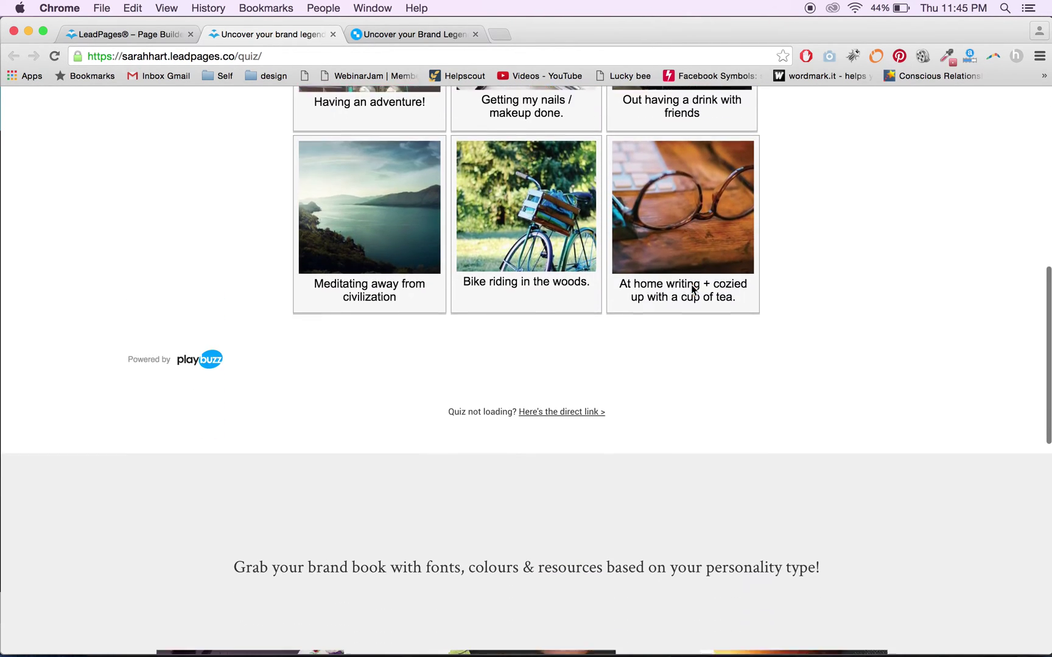
scroll(691, 361, down, 1)
scroll(692, 371, down, 4)
scroll(204, 389, down, 3)
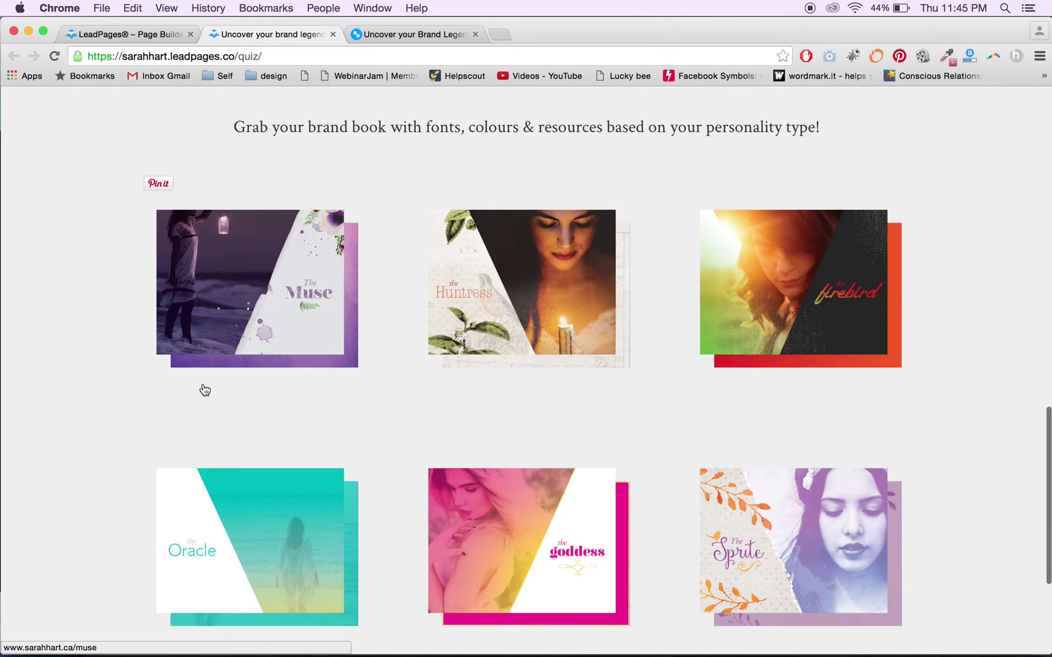
scroll(584, 426, down, 4)
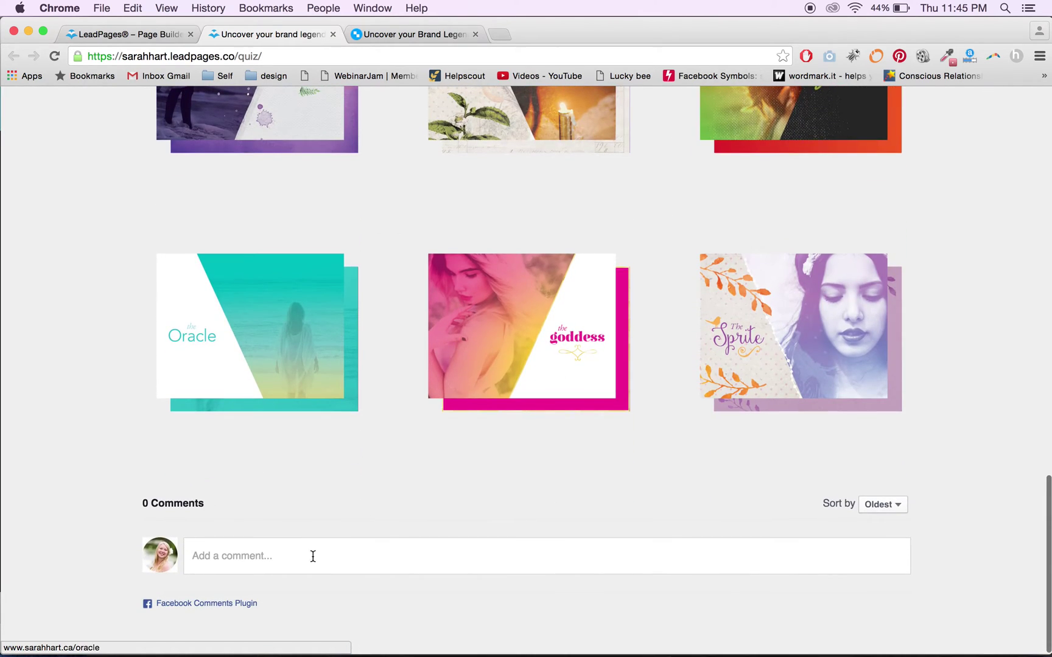
scroll(439, 531, up, 3)
scroll(426, 505, up, 4)
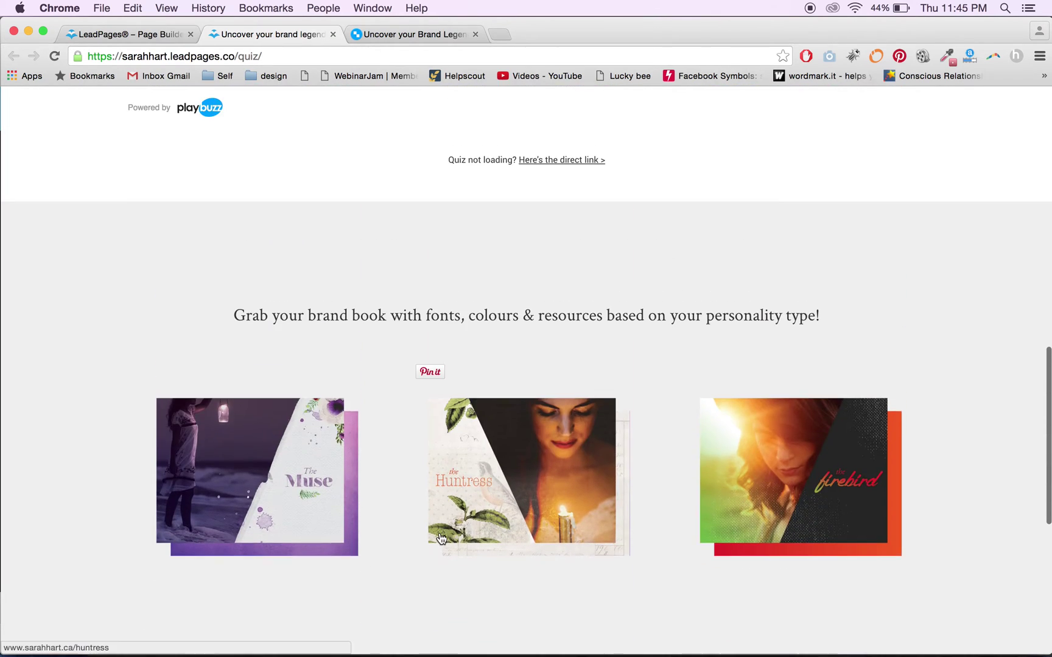
scroll(402, 485, down, 2)
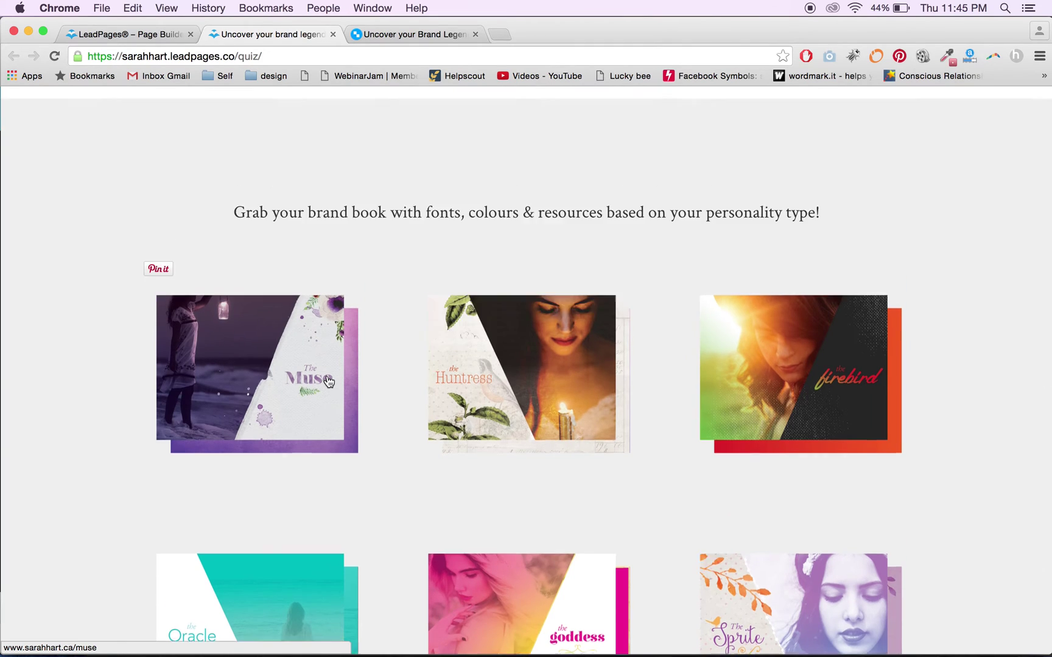
scroll(327, 379, down, 3)
scroll(327, 379, down, 10)
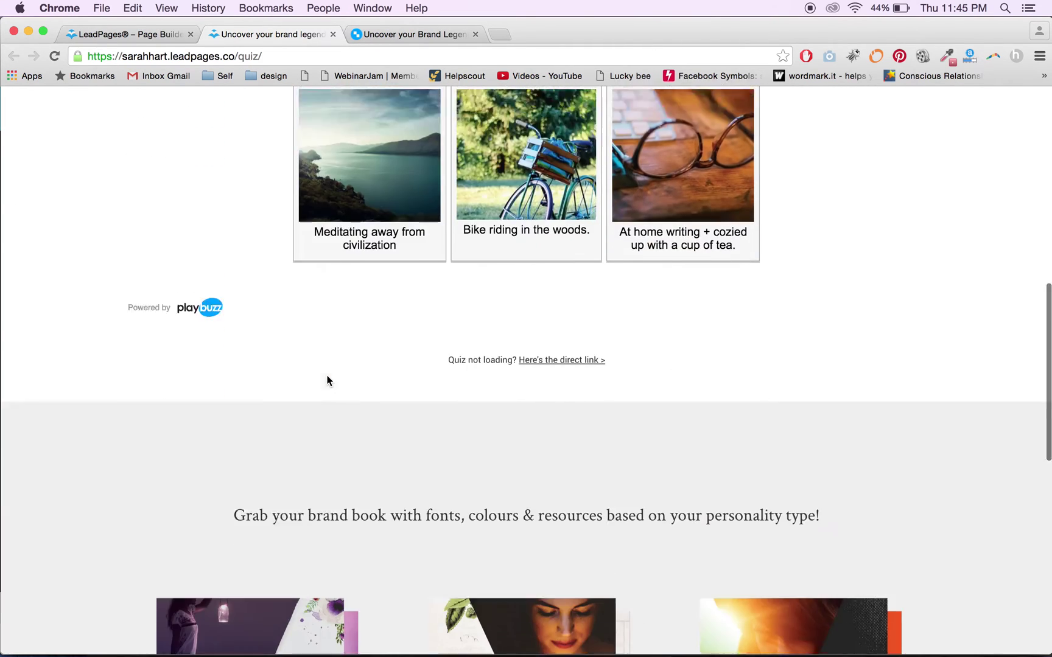
scroll(327, 378, down, 4)
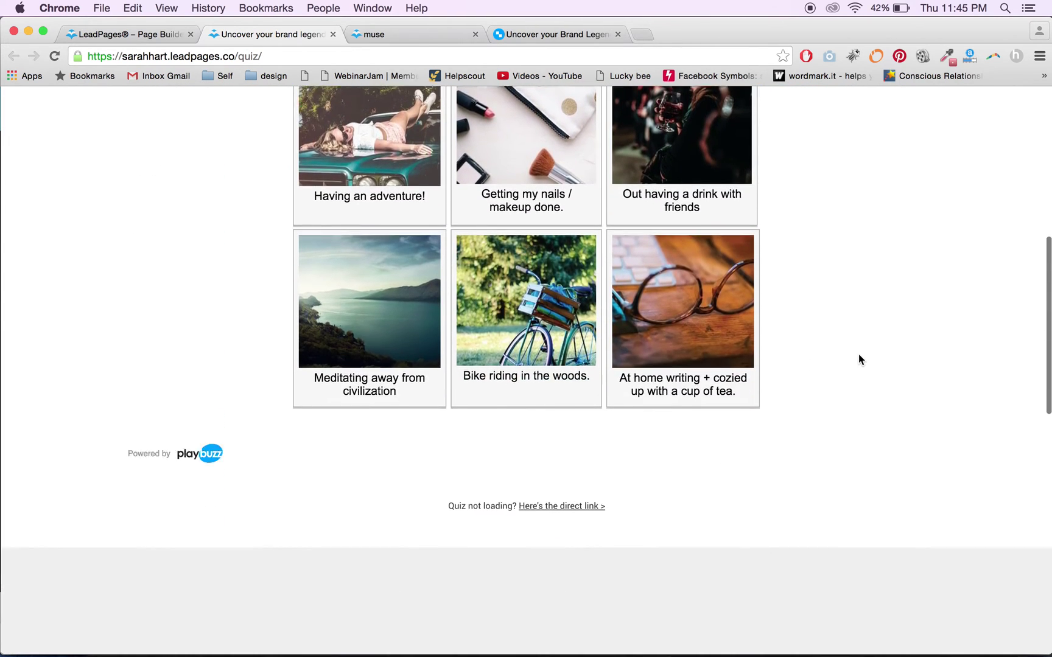
scroll(859, 359, down, 7)
scroll(859, 359, up, 14)
scroll(858, 359, down, 2)
scroll(858, 359, down, 2)
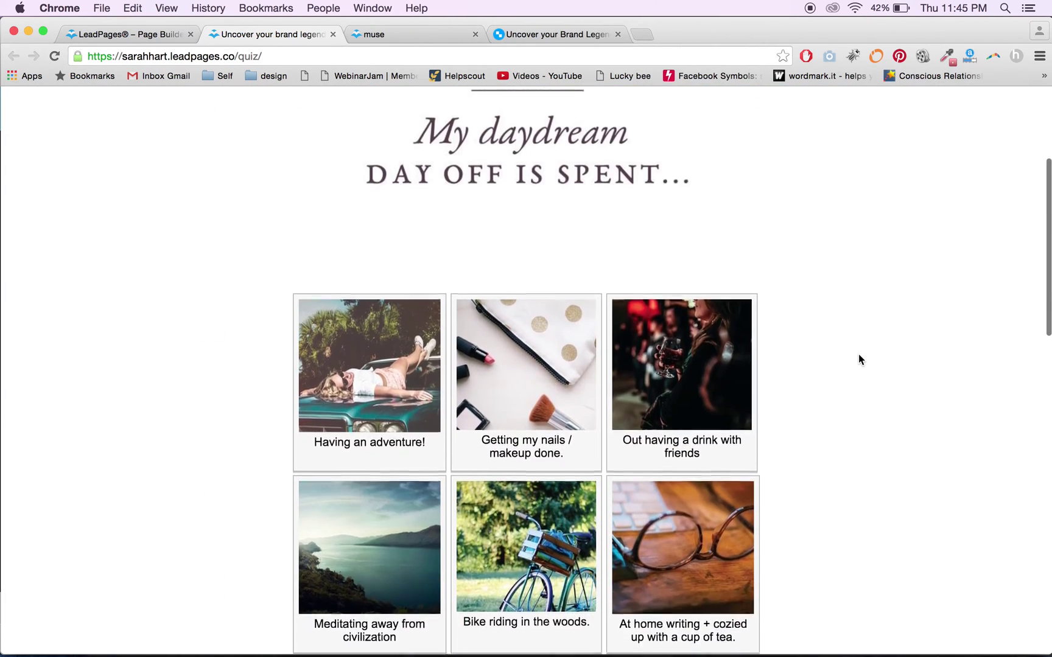
scroll(858, 359, down, 7)
scroll(858, 359, up, 10)
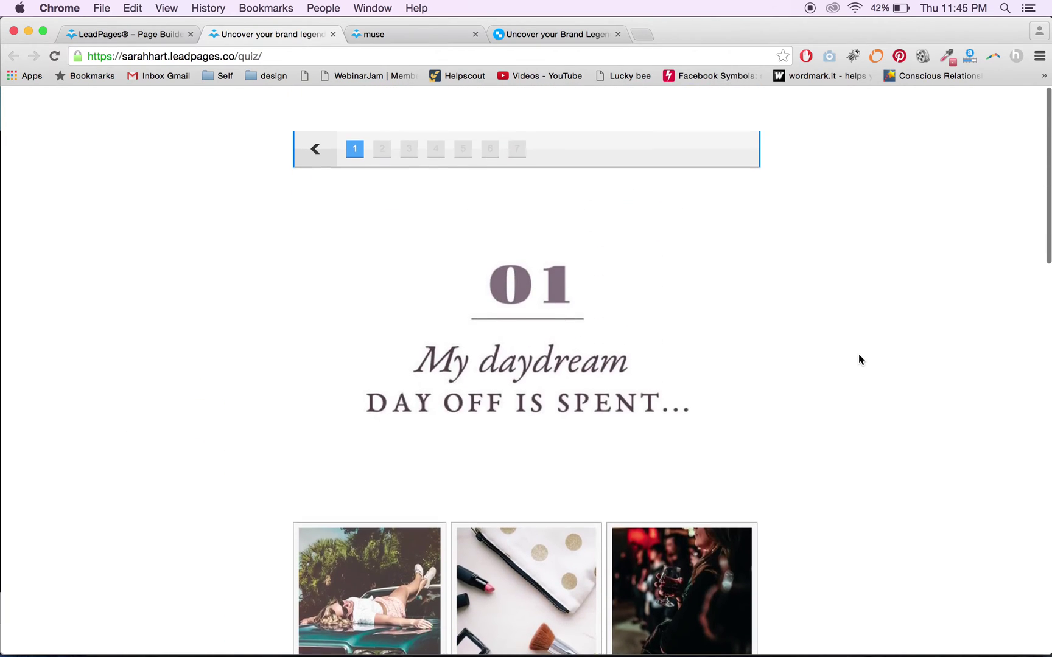
scroll(858, 359, down, 1)
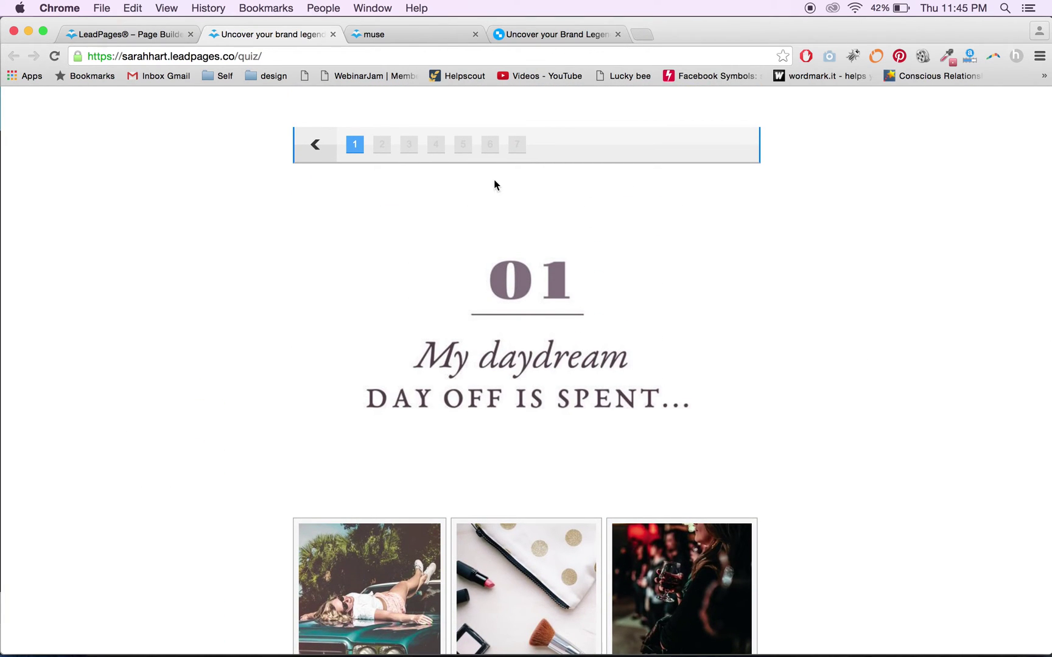
Return to the testy test editor and deselect the HTML widget.
click(148, 37)
click(299, 265)
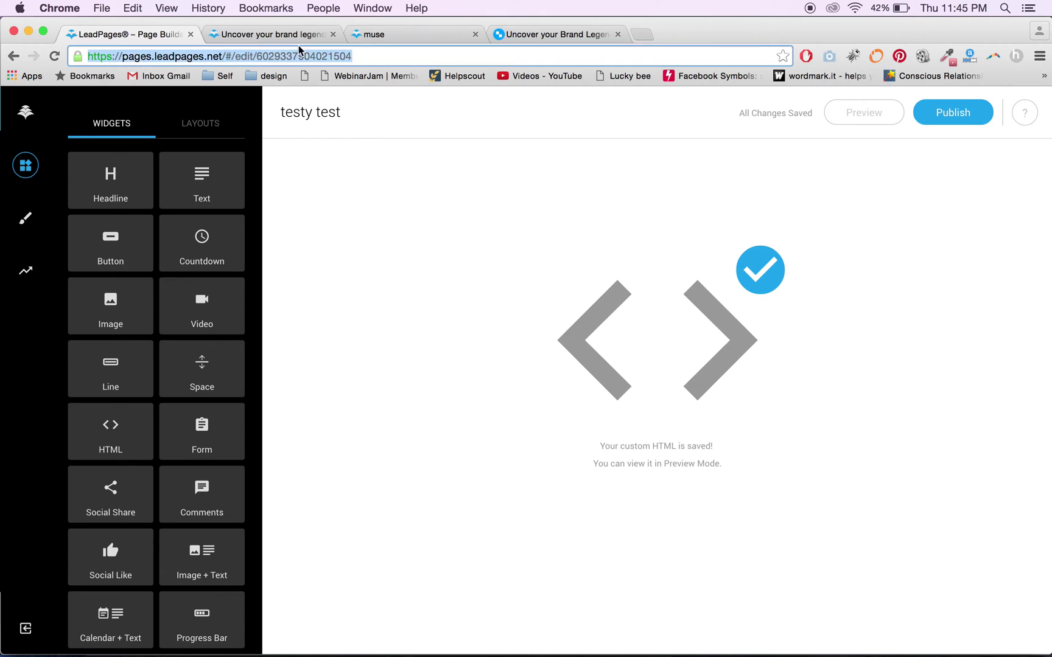
click(384, 37)
Scroll down the live quiz page to review the embed.
click(241, 35)
scroll(552, 430, down, 2)
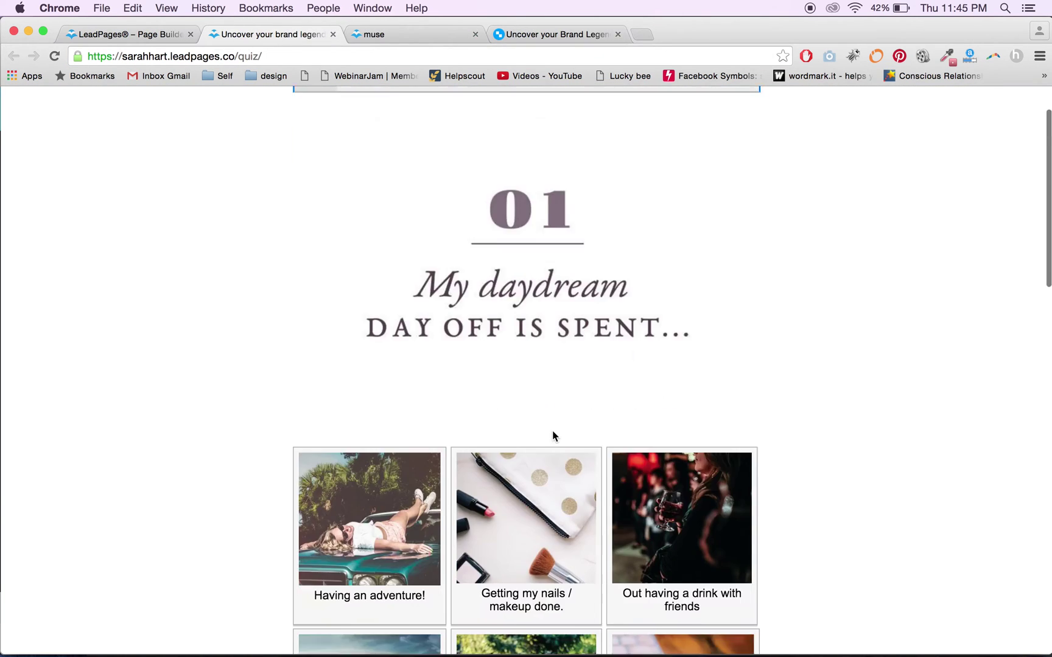
scroll(552, 430, down, 15)
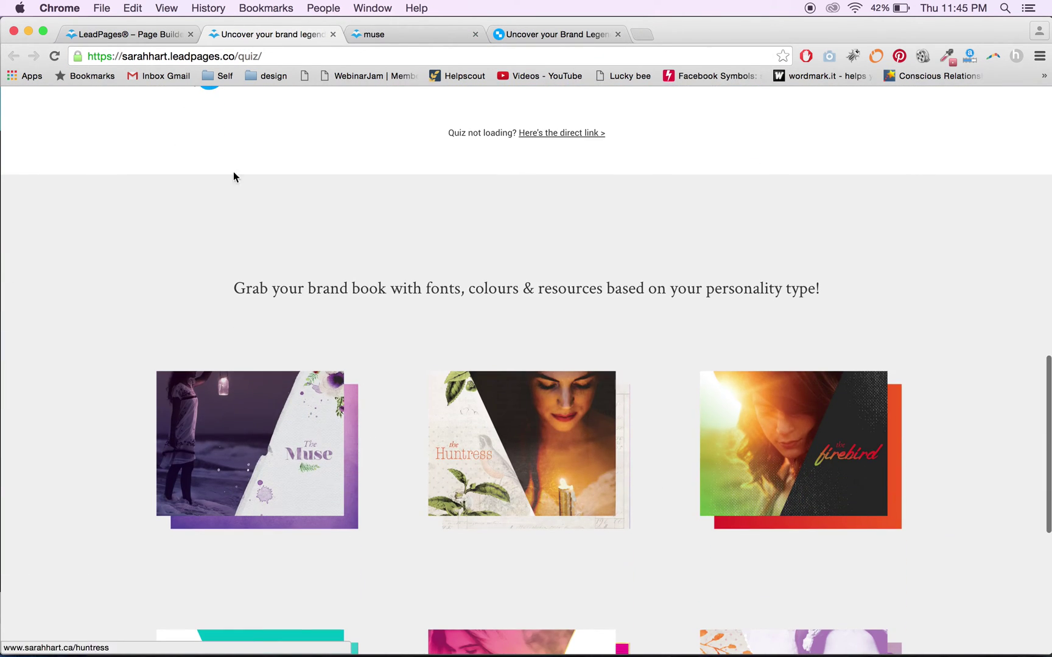
Add a three-column layout row below the HTML block.
click(111, 35)
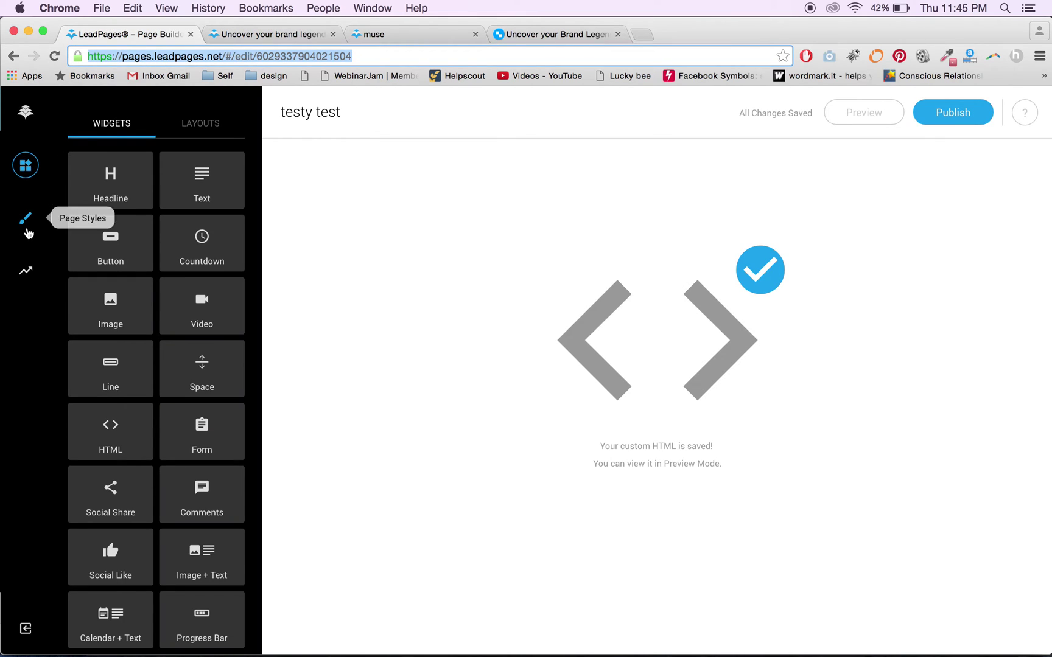
click(27, 230)
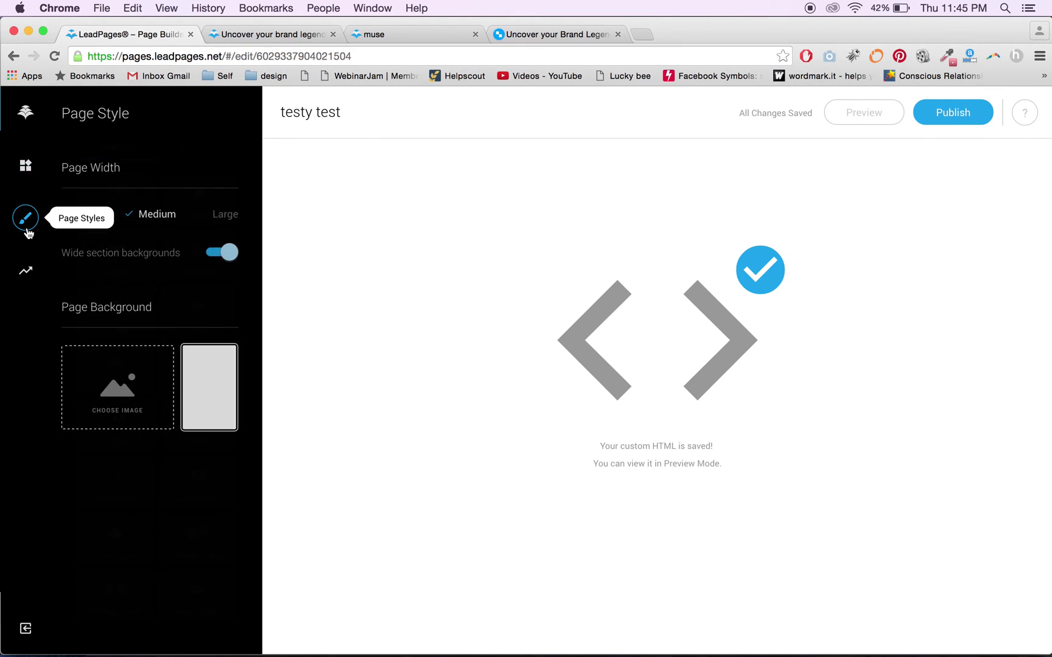
click(26, 165)
click(210, 128)
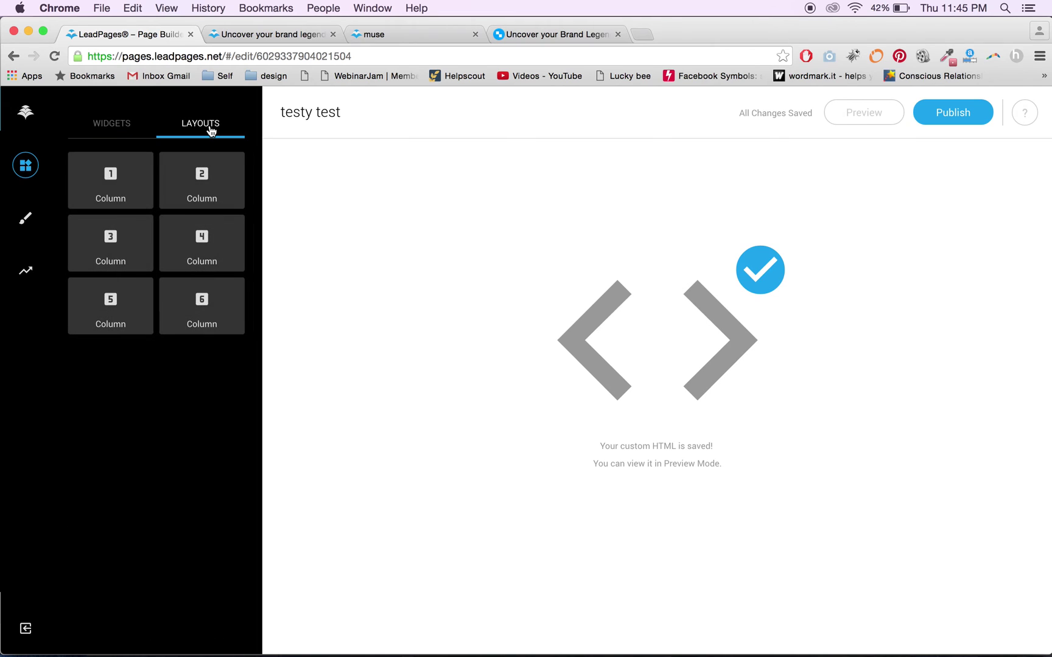
drag(116, 239, 486, 544)
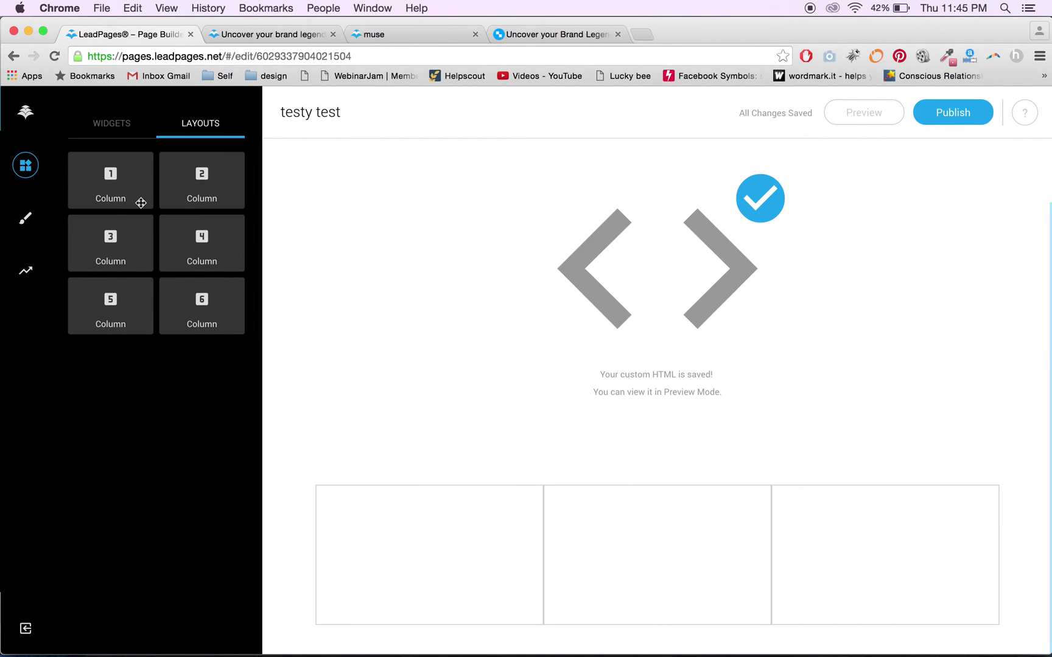
click(27, 166)
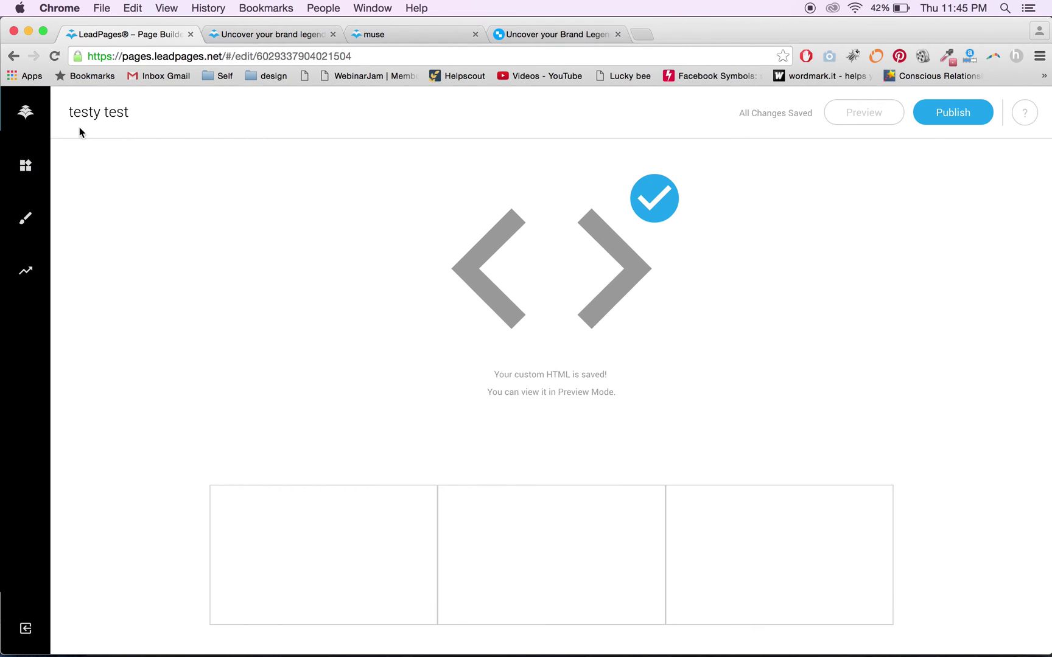
click(27, 165)
click(104, 127)
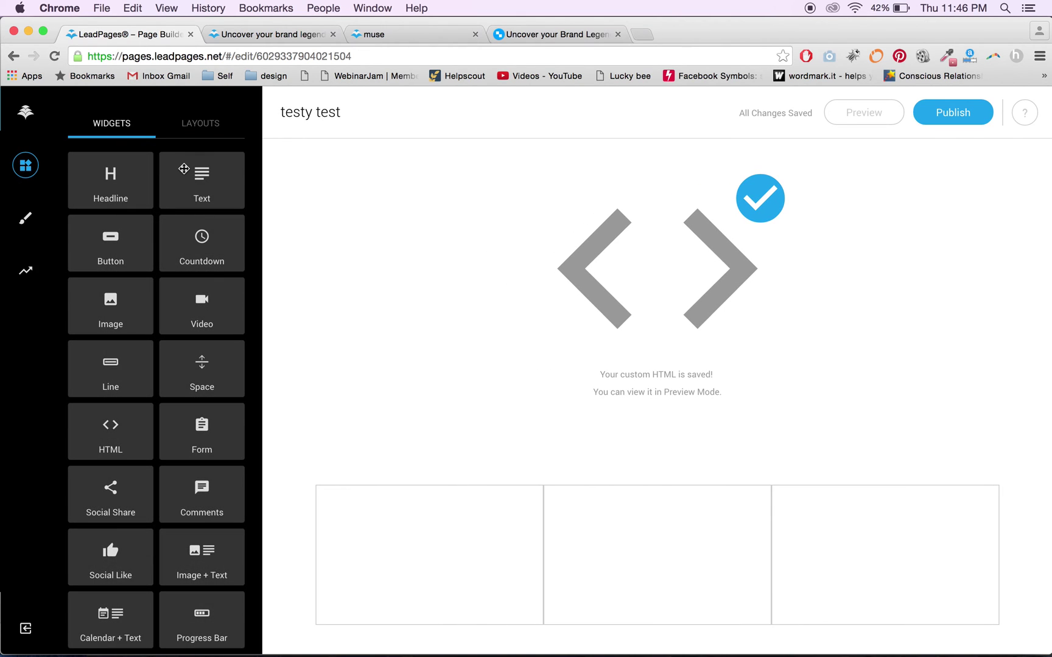
Place an image block in the first column, leaving it without a picture.
drag(128, 311, 388, 540)
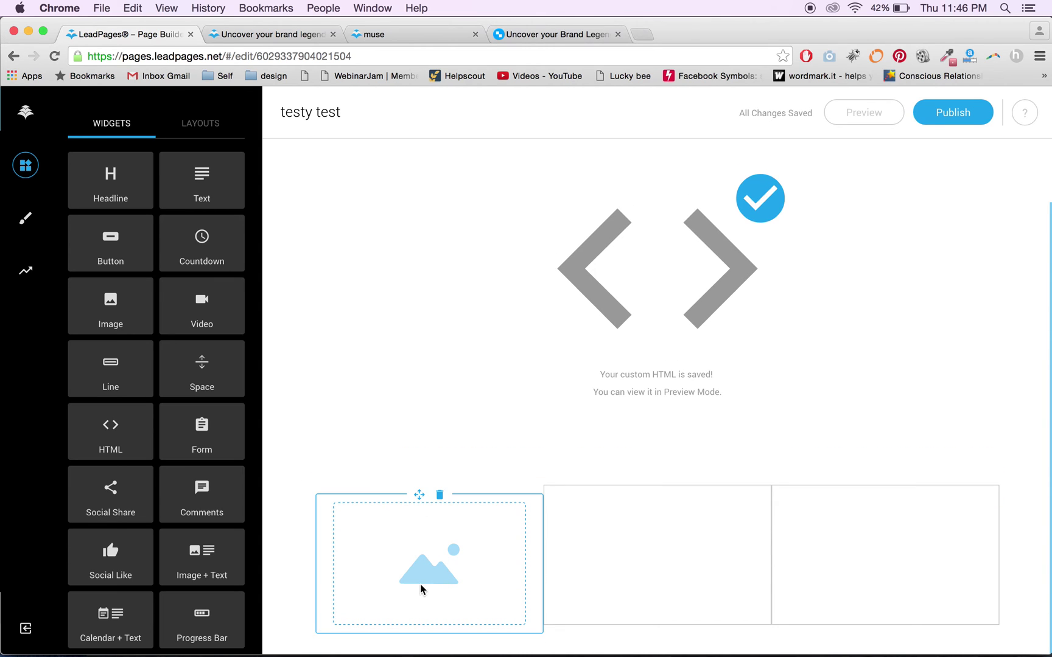
click(424, 586)
click(470, 468)
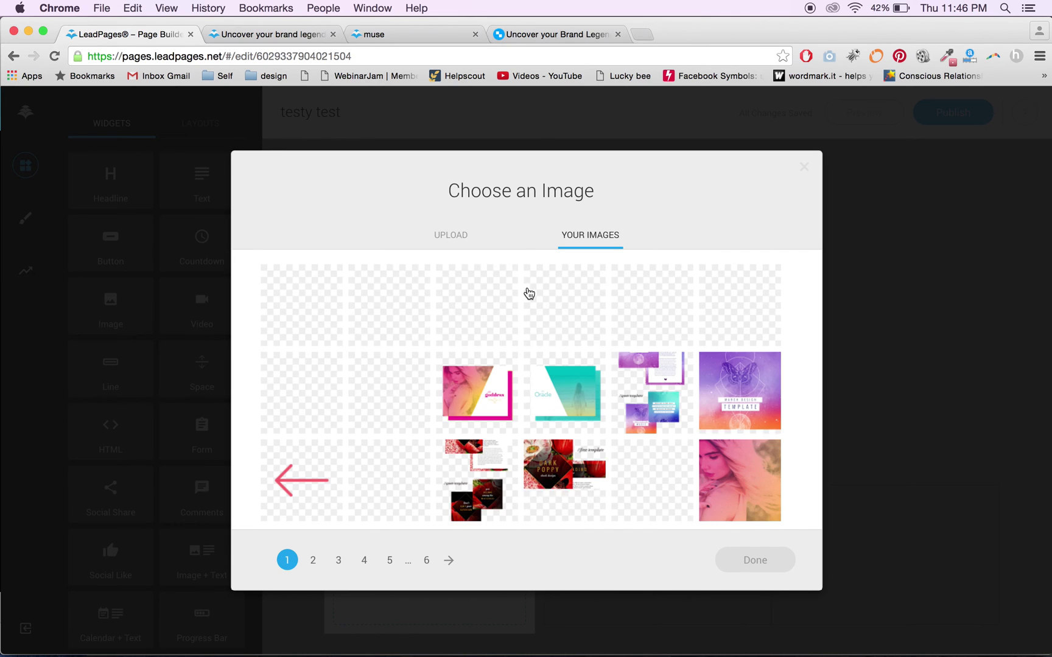
click(857, 265)
click(502, 373)
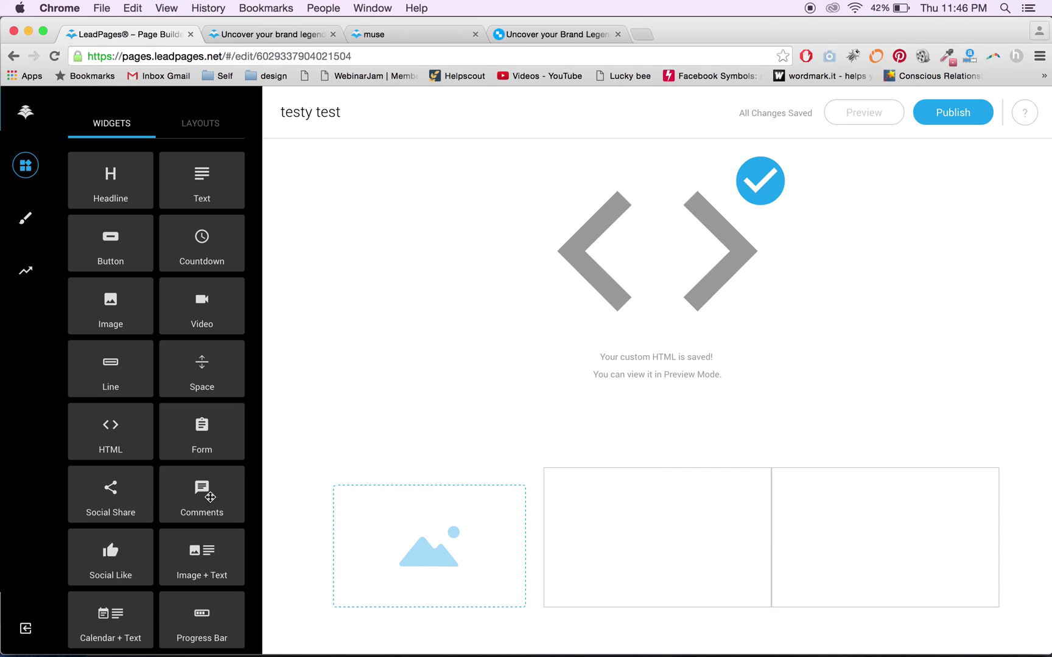
mouse_move(209, 497)
mouse_down()
mouse_move(367, 560)
mouse_move(209, 493)
mouse_up()
Add a one-column row at the page bottom and drop a Comments widget into it.
click(200, 123)
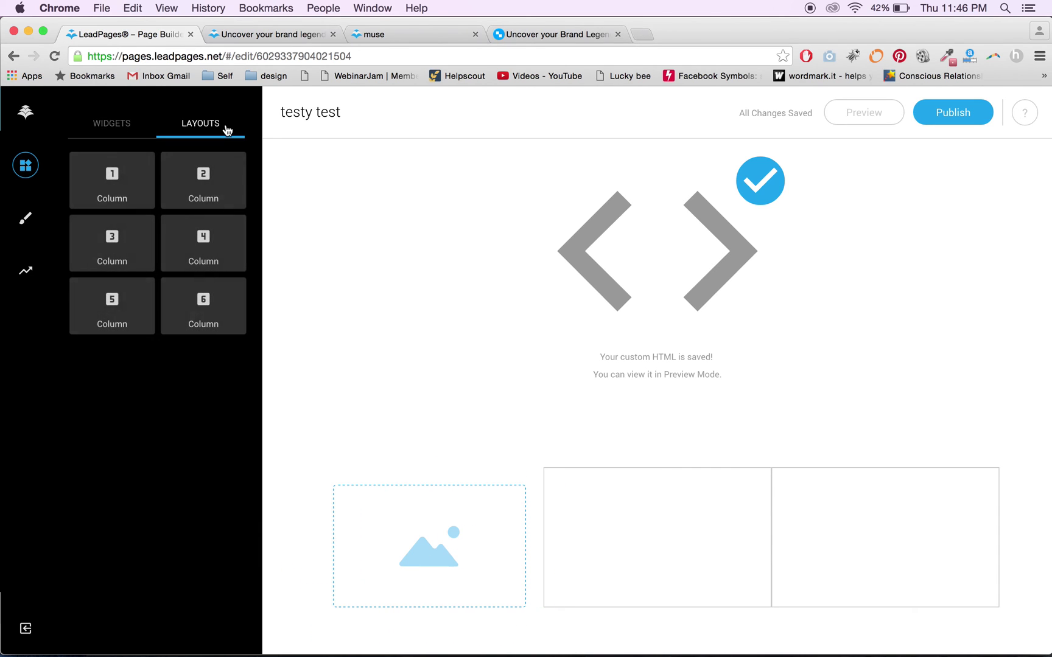
drag(110, 181, 542, 620)
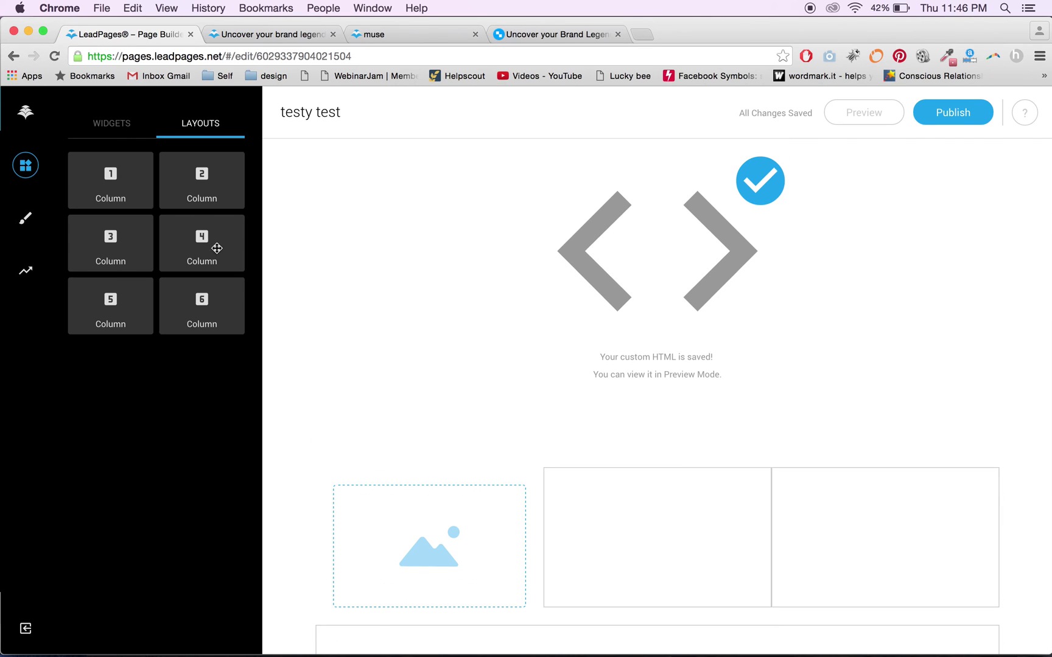
scroll(529, 330, down, 5)
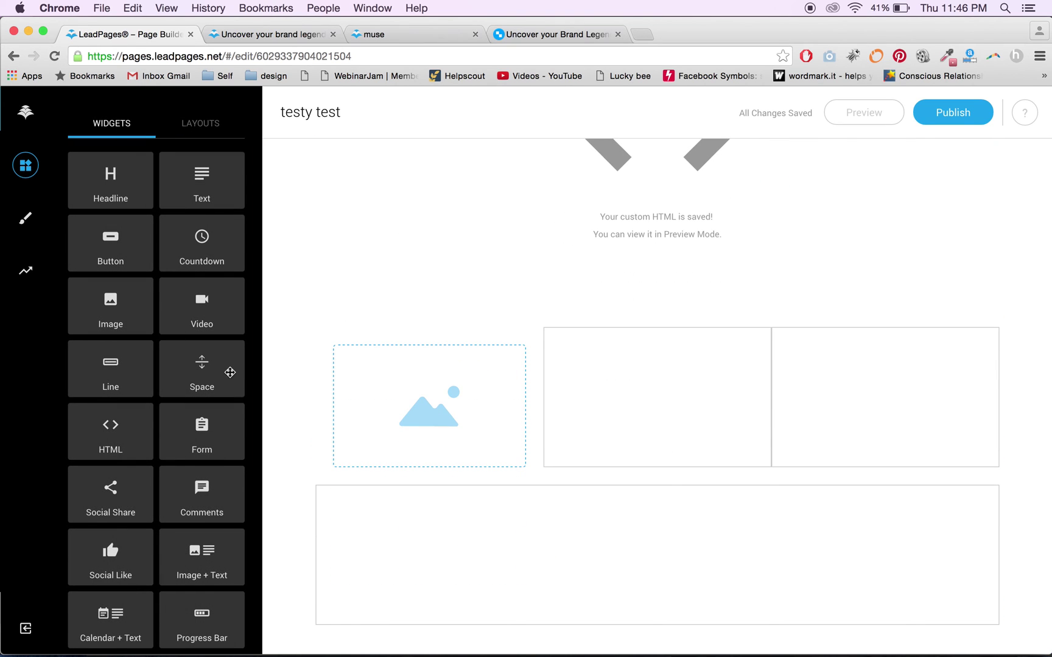
drag(208, 501, 465, 569)
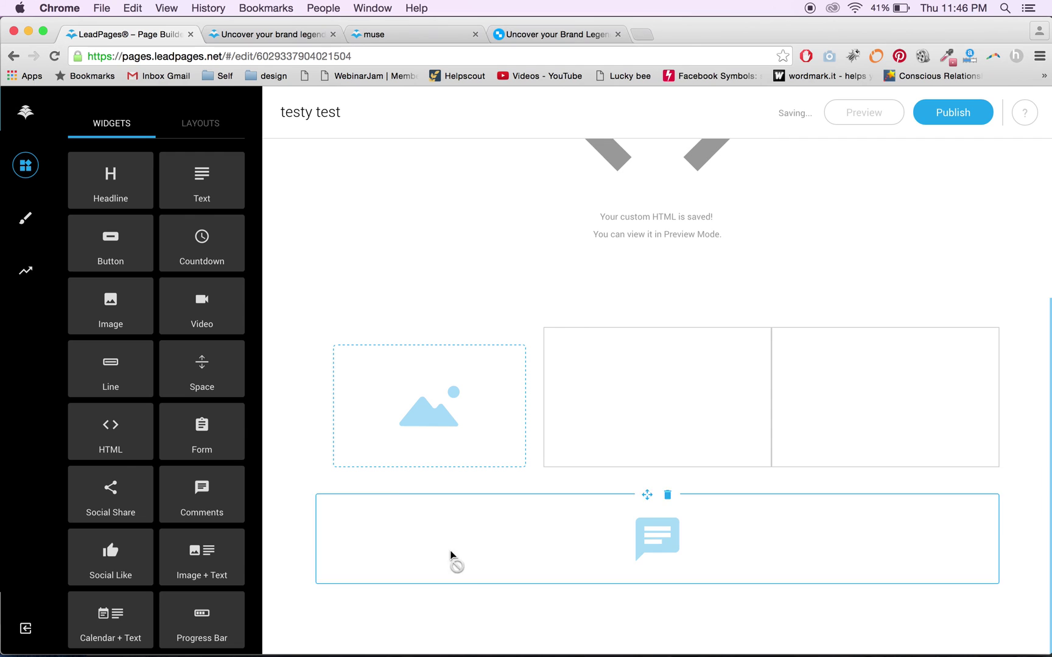
click(295, 39)
Scroll the live quiz page back to its first question, 'My daydream day off is spent'.
scroll(347, 493, down, 6)
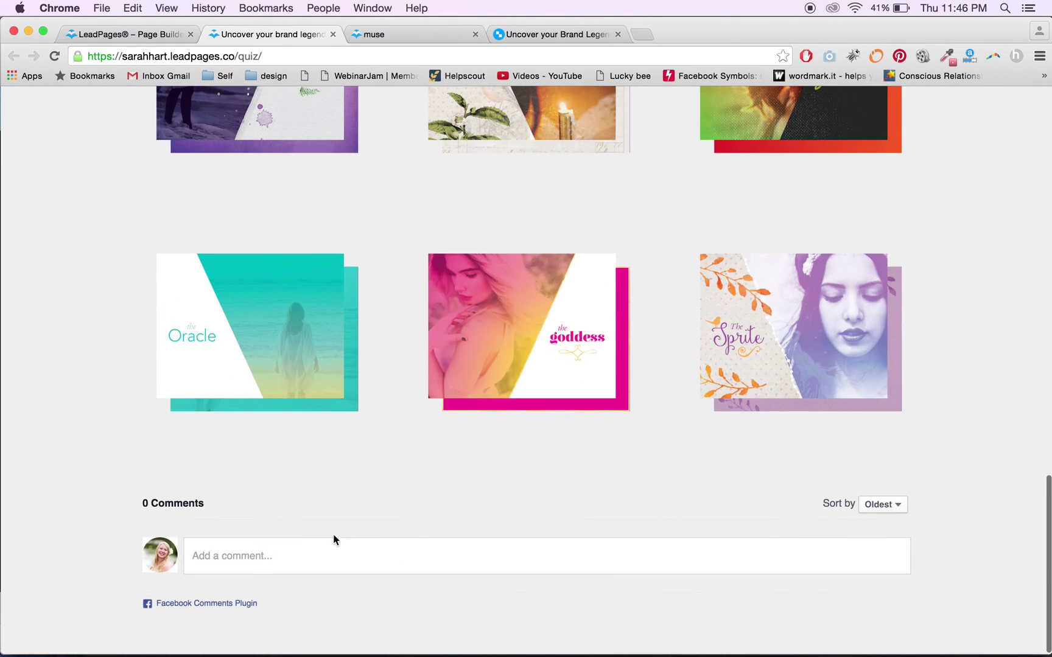
scroll(274, 460, up, 5)
scroll(273, 457, up, 10)
scroll(272, 460, up, 2)
scroll(273, 461, down, 10)
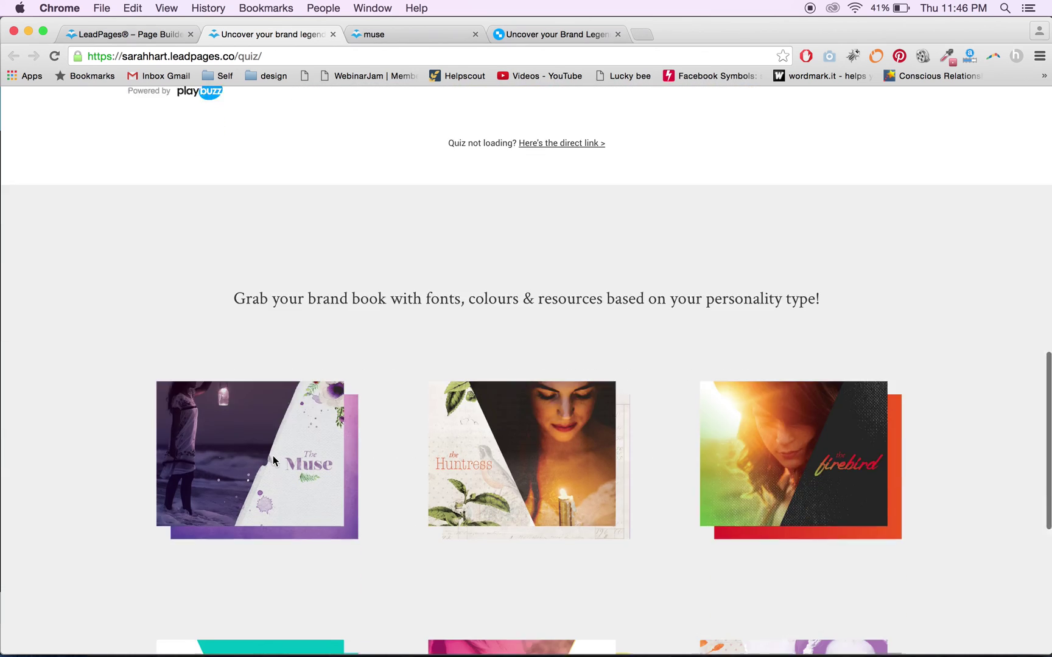
scroll(272, 460, down, 5)
scroll(272, 461, up, 15)
scroll(273, 461, down, 1)
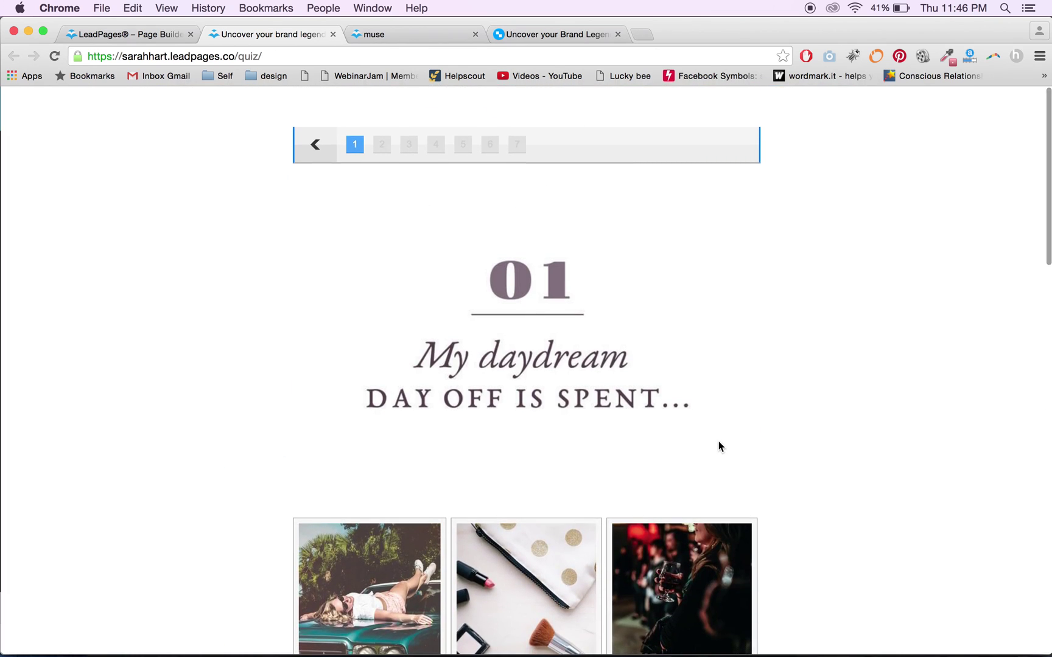